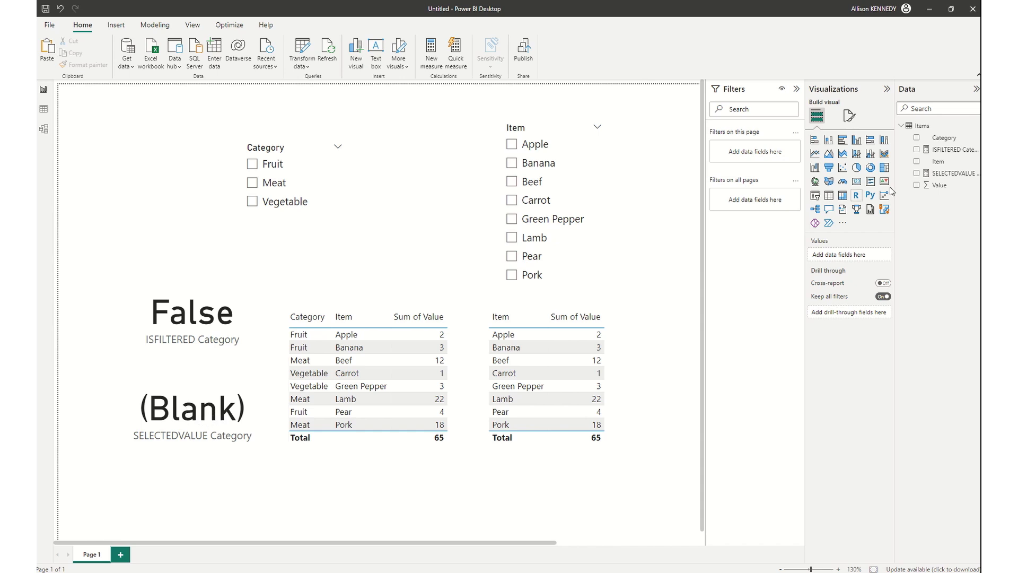
Step: Add the alternate result "More than one Category" to the SELECTEDVALUE Category measure's formula
{"action": "left_click", "coordinate": [944, 174]}
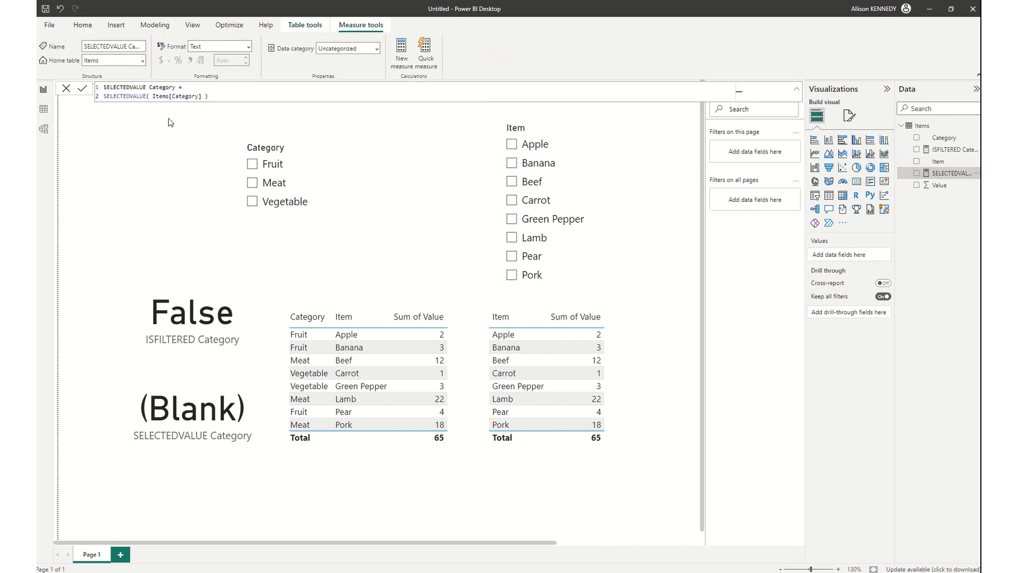
{"action": "left_click", "coordinate": [201, 96]}
{"action": "type", "text": ", \"Mor"}
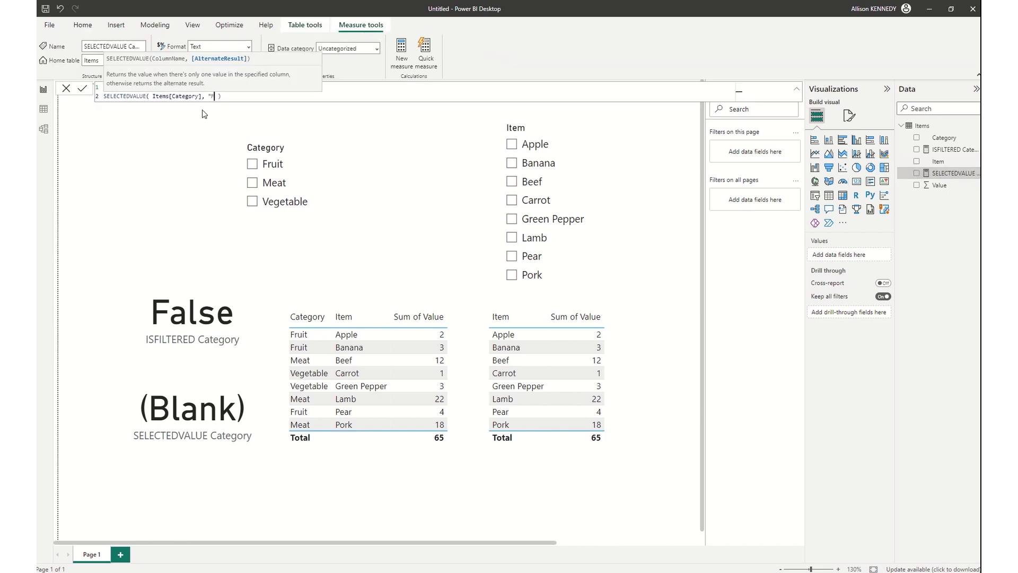
{"action": "type", "text": "e than one Category\""}
{"action": "key", "text": "Return"}
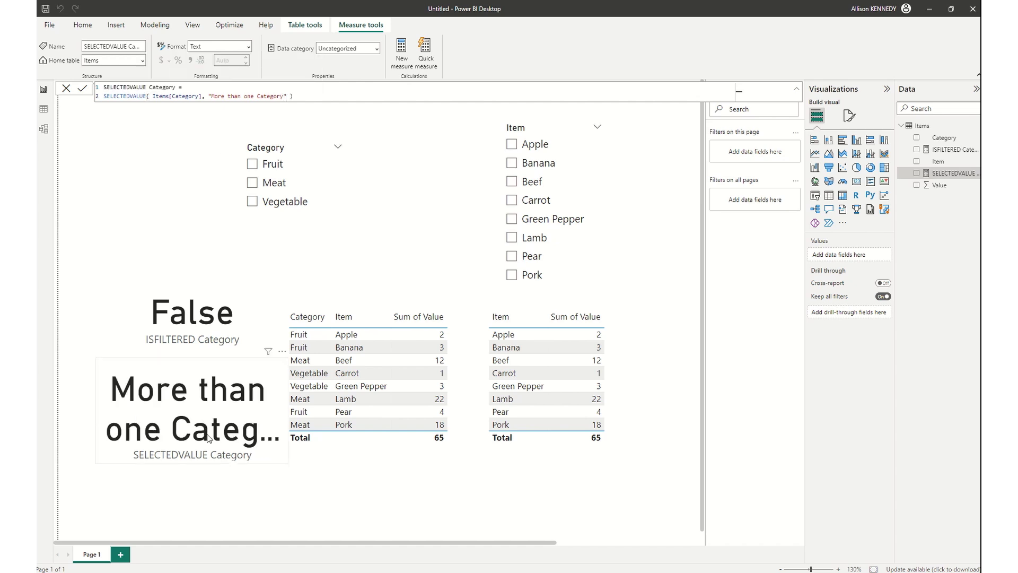
Step: Compare how the ISFILTERED Category measure responds to a Fruit category filter and to an Apple item filter, checking its formula
{"action": "left_click", "coordinate": [254, 165]}
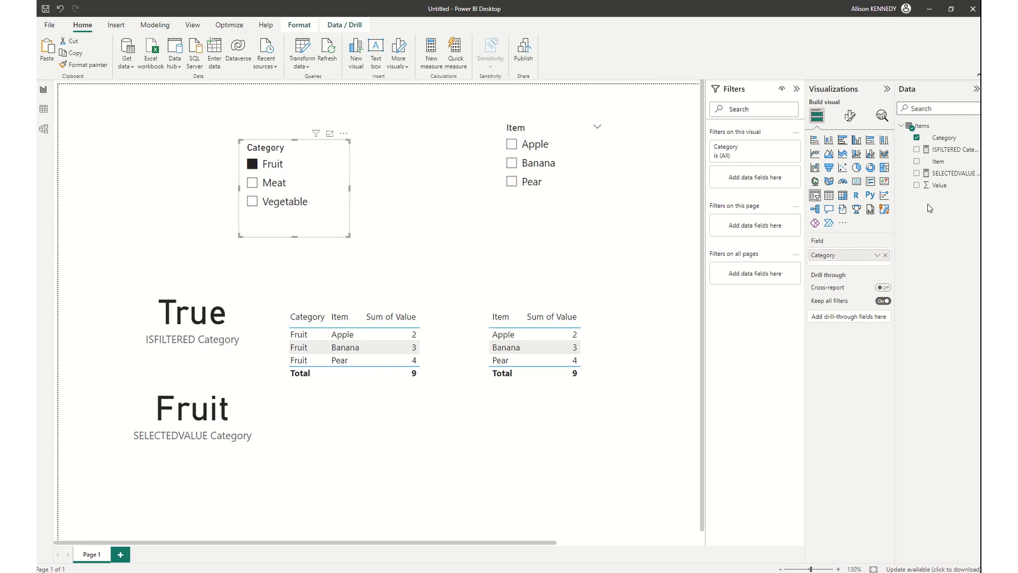
{"action": "left_click", "coordinate": [946, 149]}
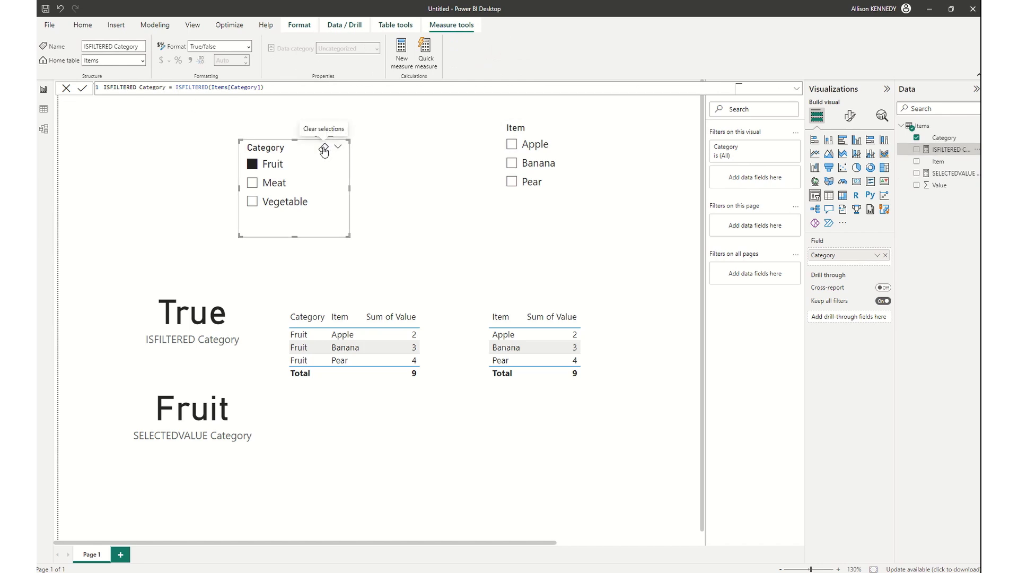
{"action": "left_click", "coordinate": [324, 150]}
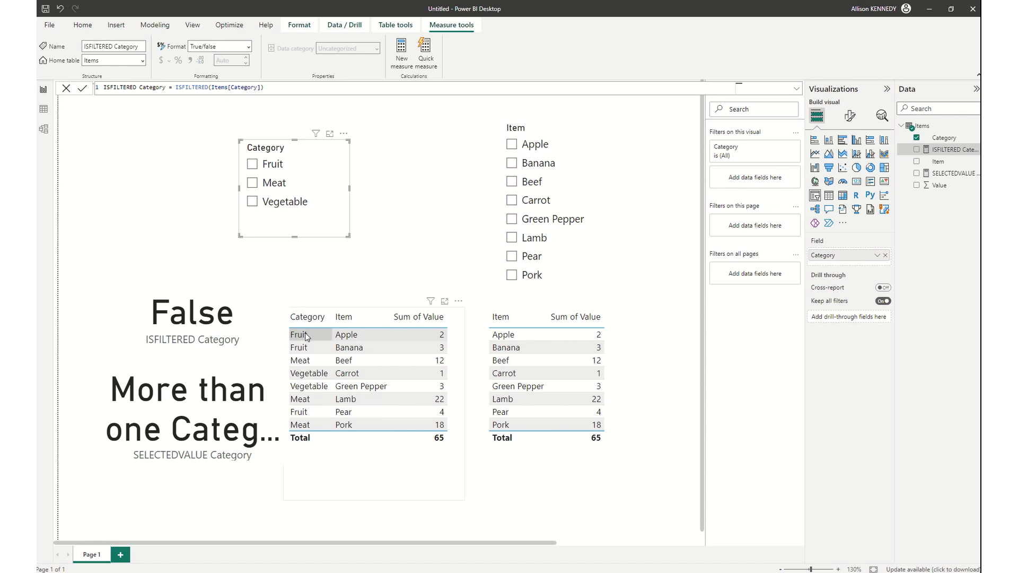
{"action": "left_click", "coordinate": [511, 145]}
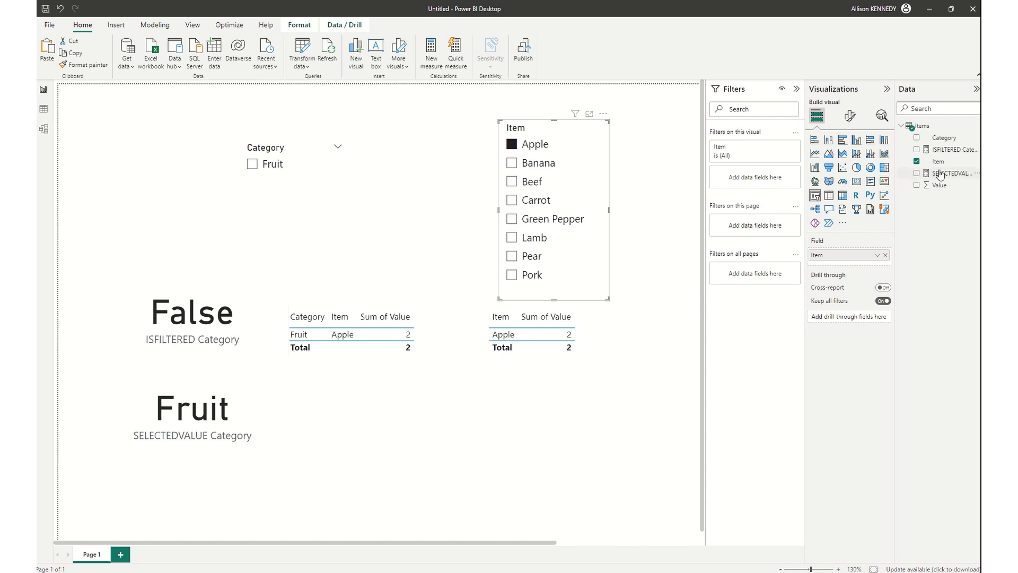
{"action": "left_click", "coordinate": [946, 151]}
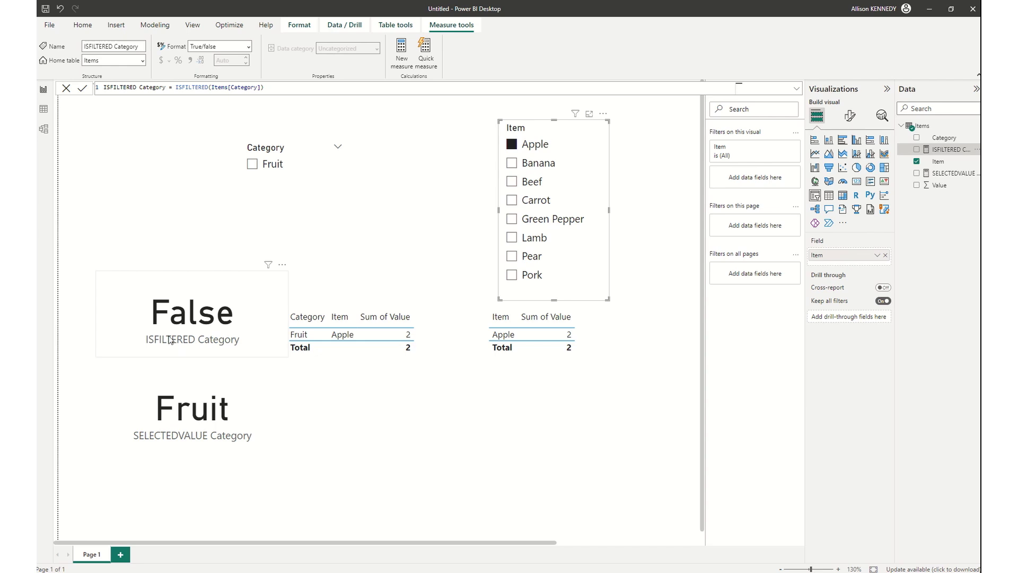
Step: Create a measure named Title in the Items table, starting an IF formula with the condition ISFILTERED(Items[Category])
{"action": "right_click", "coordinate": [934, 130]}
{"action": "left_click", "coordinate": [860, 135]}
{"action": "type", "text": "Tit"}
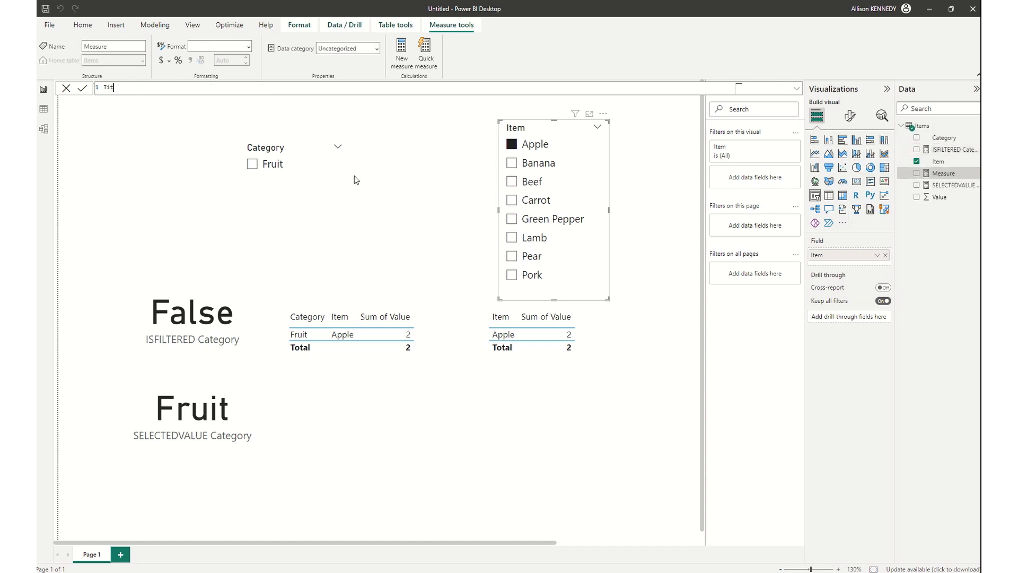
{"action": "type", "text": "le ="}
{"action": "key", "text": "shift+Return"}
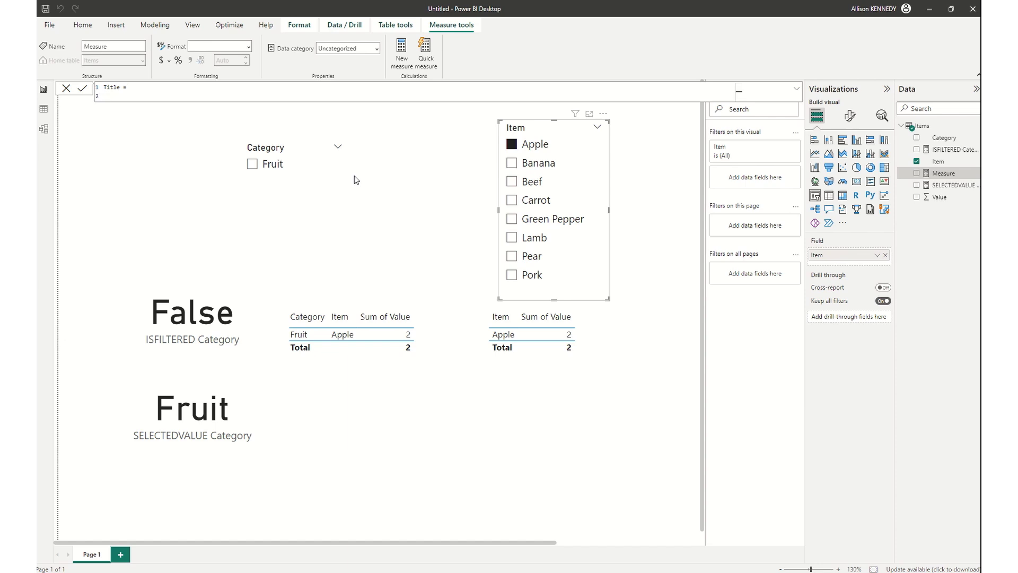
{"action": "type", "text": "IF("}
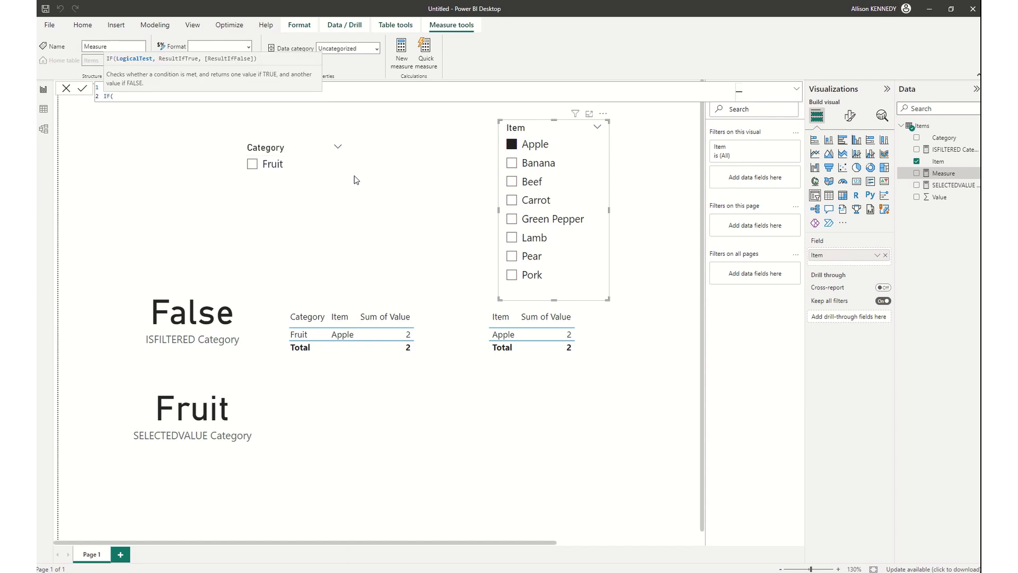
{"action": "type", "text": "Isf"}
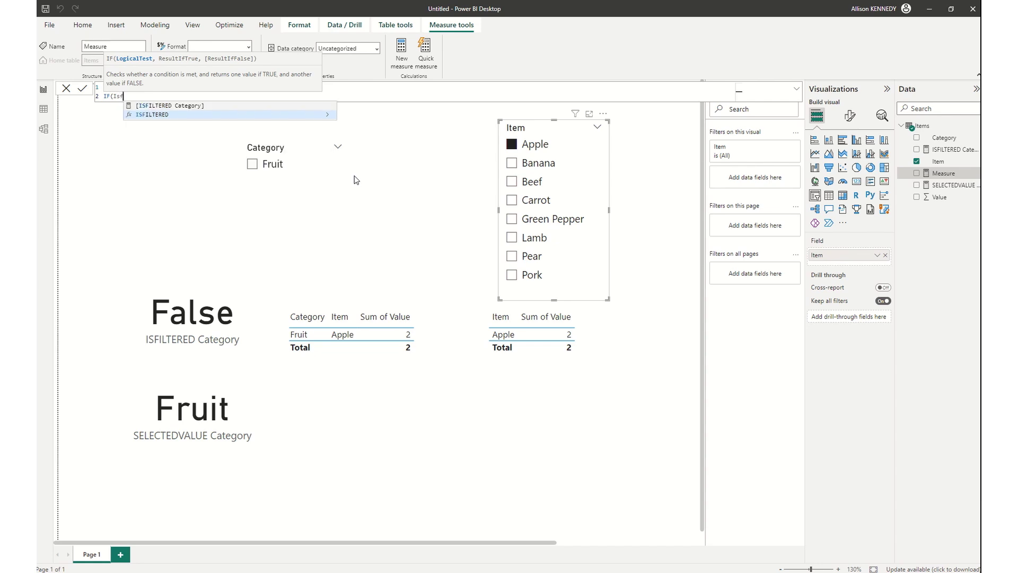
{"action": "key", "text": "Tab"}
{"action": "key", "text": "Down"}
{"action": "key", "text": "Down"}
{"action": "key", "text": "Tab"}
{"action": "type", "text": "), "}
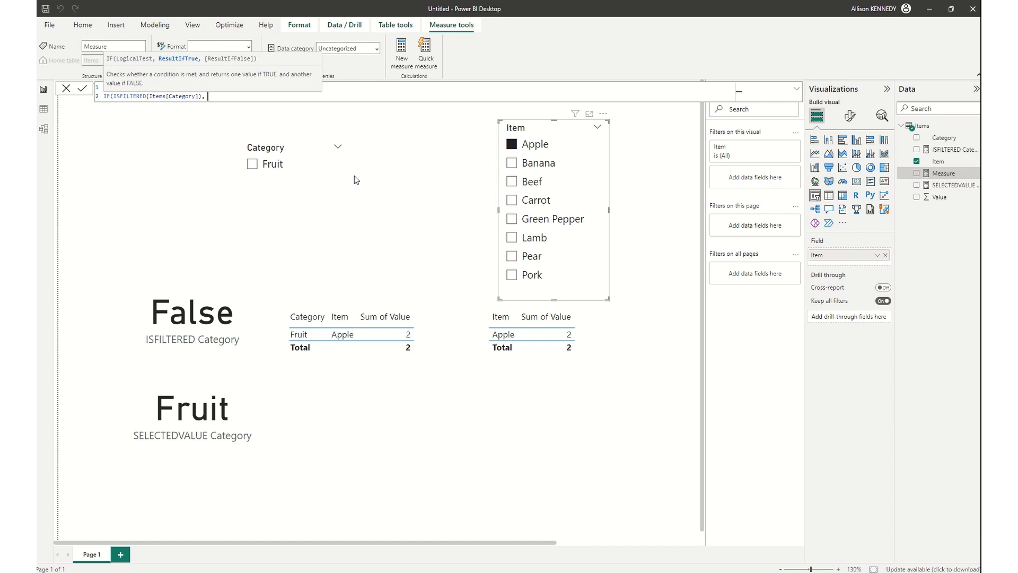
Step: Complete the Title formula to return SELECTEDVALUE(Items[Category]) when filtered and "All Categories" otherwise
{"action": "type", "text": "sele"}
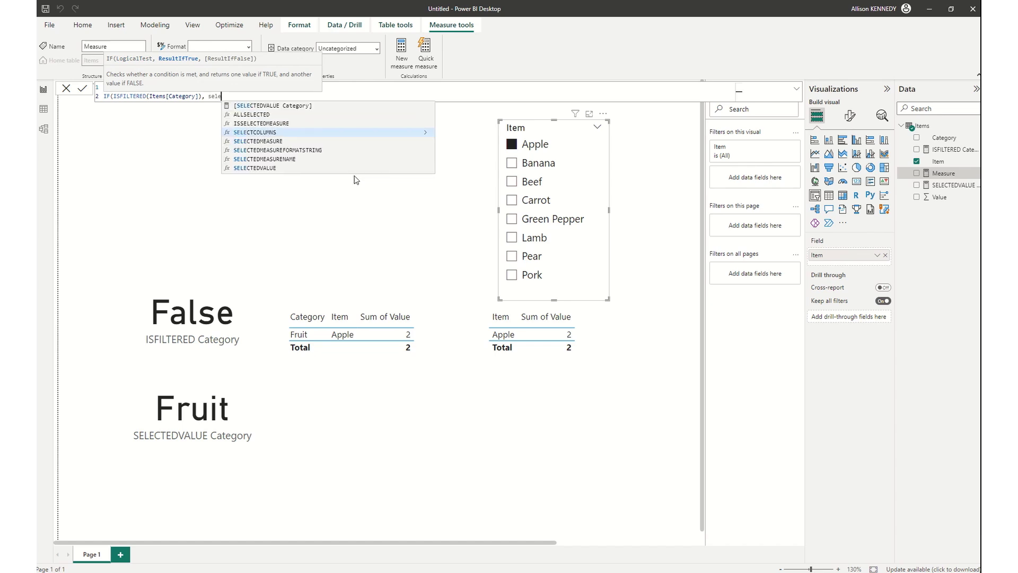
{"action": "key", "text": "Down"}
{"action": "key", "text": "Tab"}
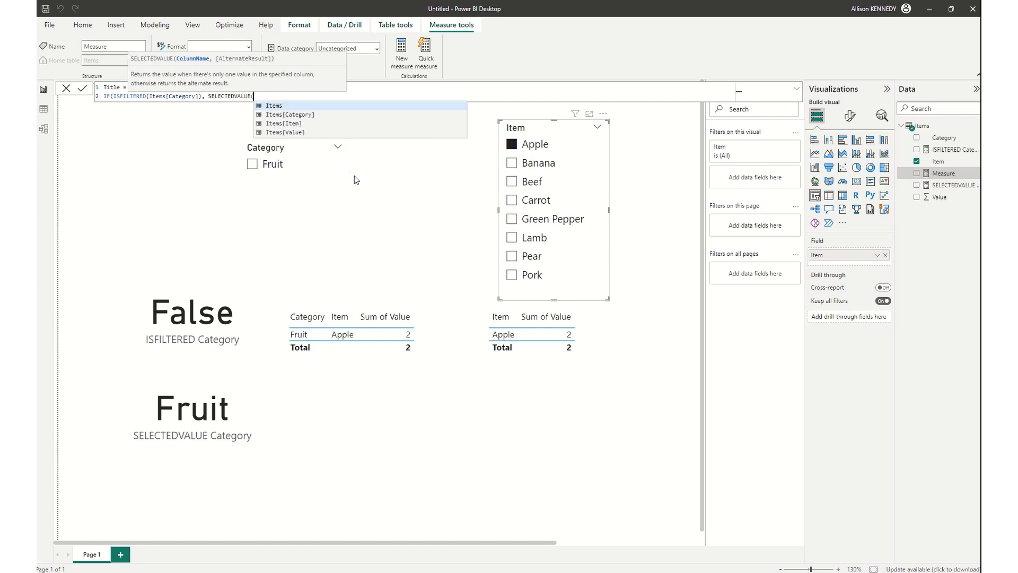
{"action": "key", "text": "Down"}
{"action": "key", "text": "Tab"}
{"action": "type", "text": ")"}
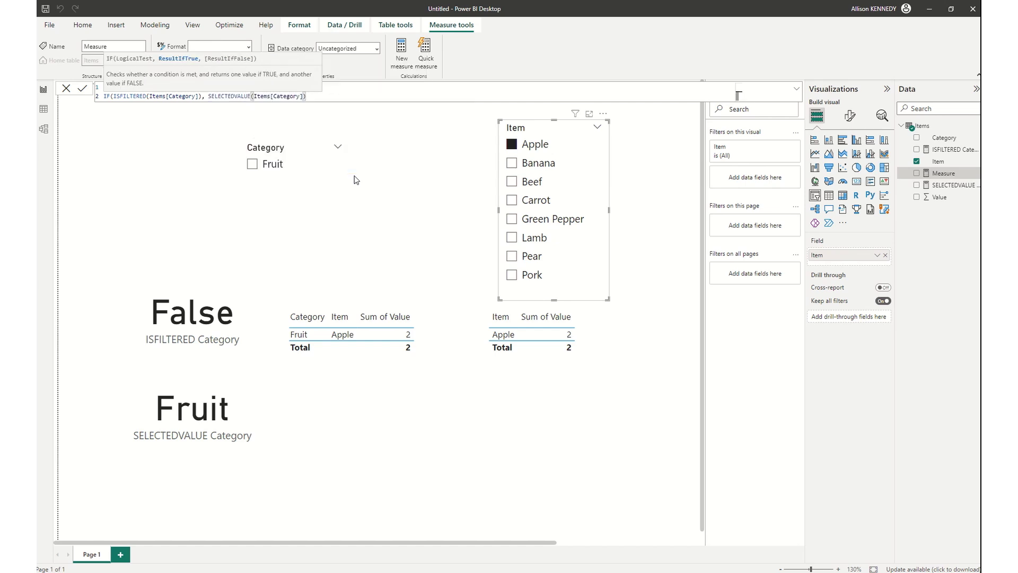
{"action": "type", "text": ", \"All Categories\")"}
{"action": "key", "text": "Return"}
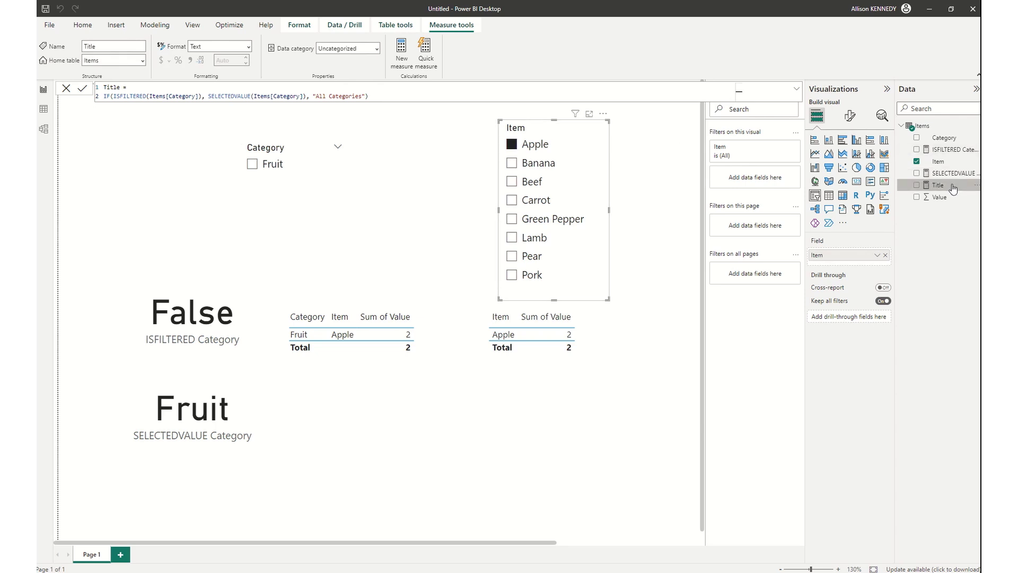
Step: Add the Title measure to the page as a card near the top, shifting the Category slicer out of its way
{"action": "left_click_drag", "start_coordinate": [953, 189], "coordinate": [430, 130]}
{"action": "left_click_drag", "start_coordinate": [281, 150], "coordinate": [206, 193]}
{"action": "left_click_drag", "start_coordinate": [357, 191], "coordinate": [336, 104]}
{"action": "left_click", "coordinate": [856, 182]}
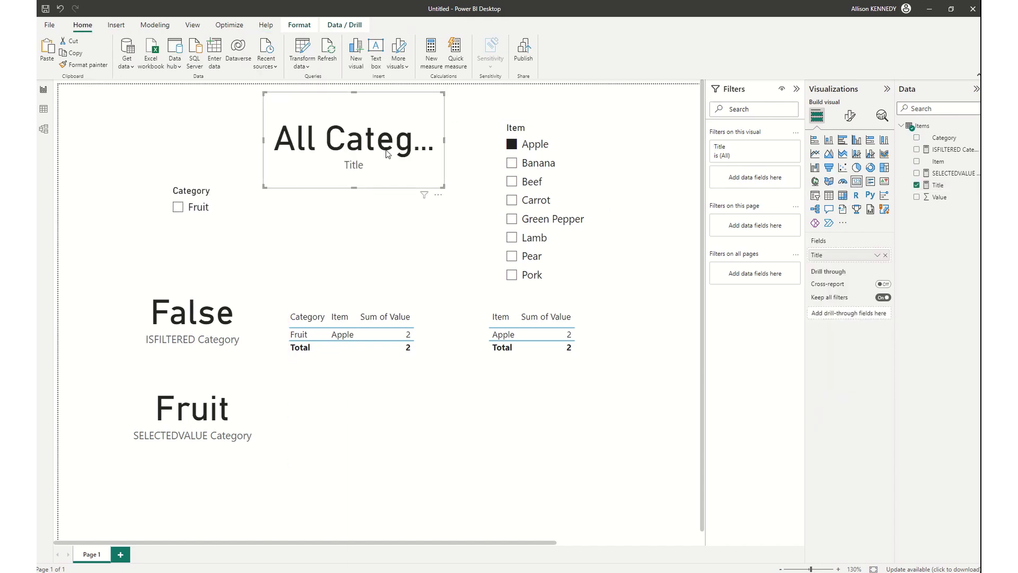
Step: Widen the Title card across the space above the Category slicer and reduce its height slightly
{"action": "left_click_drag", "start_coordinate": [267, 141], "coordinate": [109, 121]}
{"action": "left_click_drag", "start_coordinate": [443, 187], "coordinate": [470, 187]}
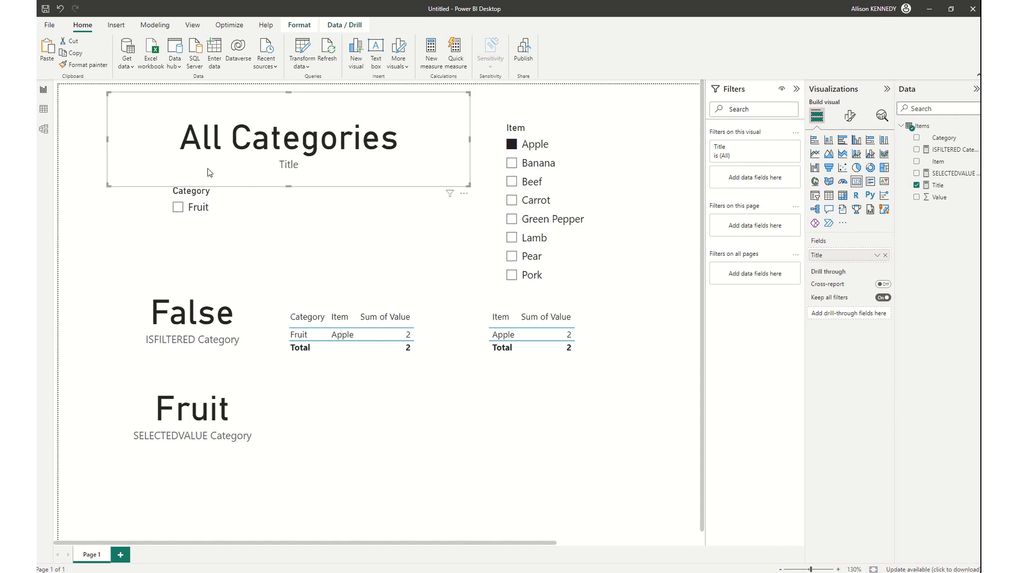
{"action": "left_click_drag", "start_coordinate": [108, 185], "coordinate": [80, 175]}
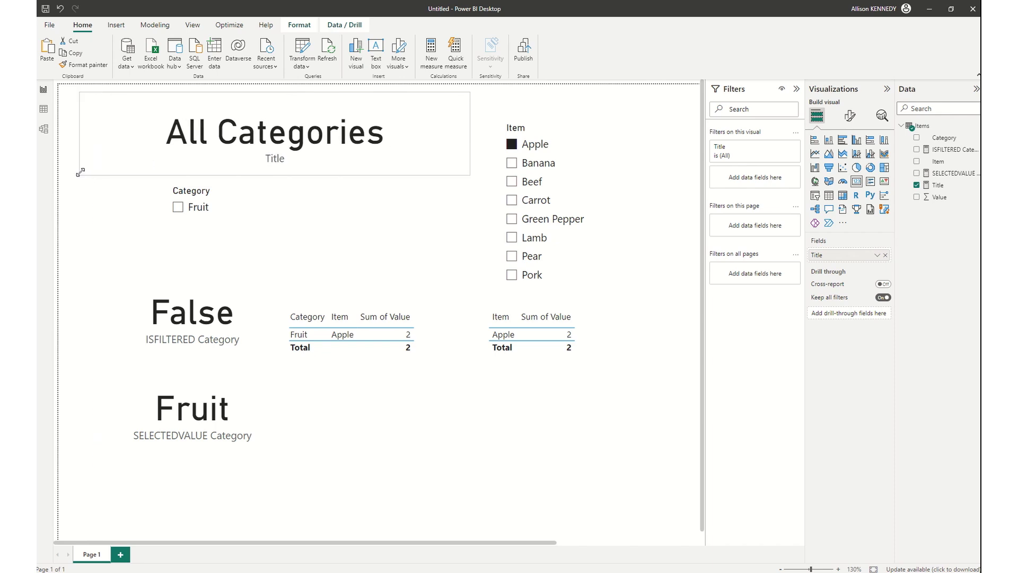
Step: Clear the Apple selection, delete the Item slicer, and move the Category slicer to the page's left edge below the Title card
{"action": "left_click", "coordinate": [511, 144]}
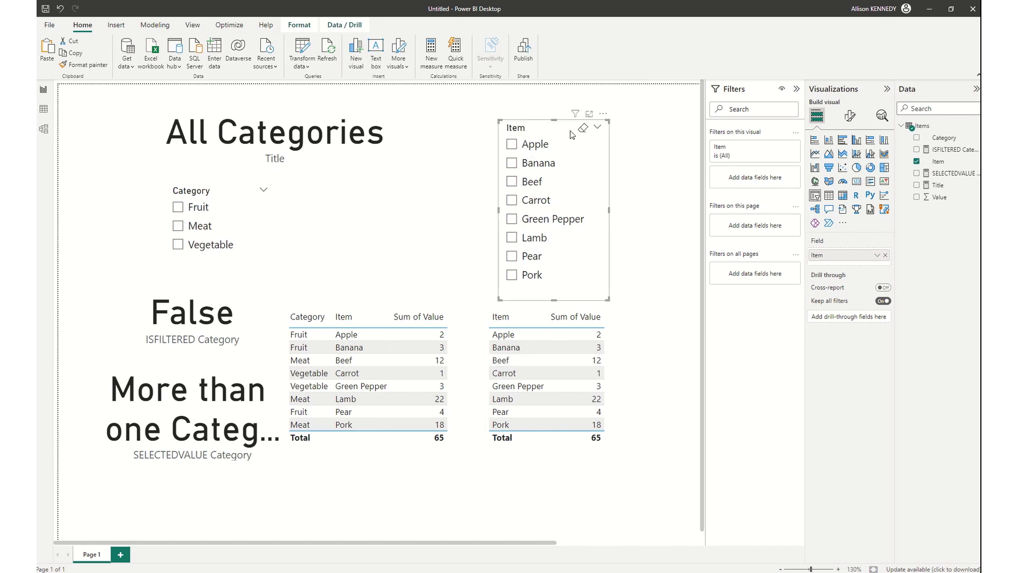
{"action": "key", "text": "Delete"}
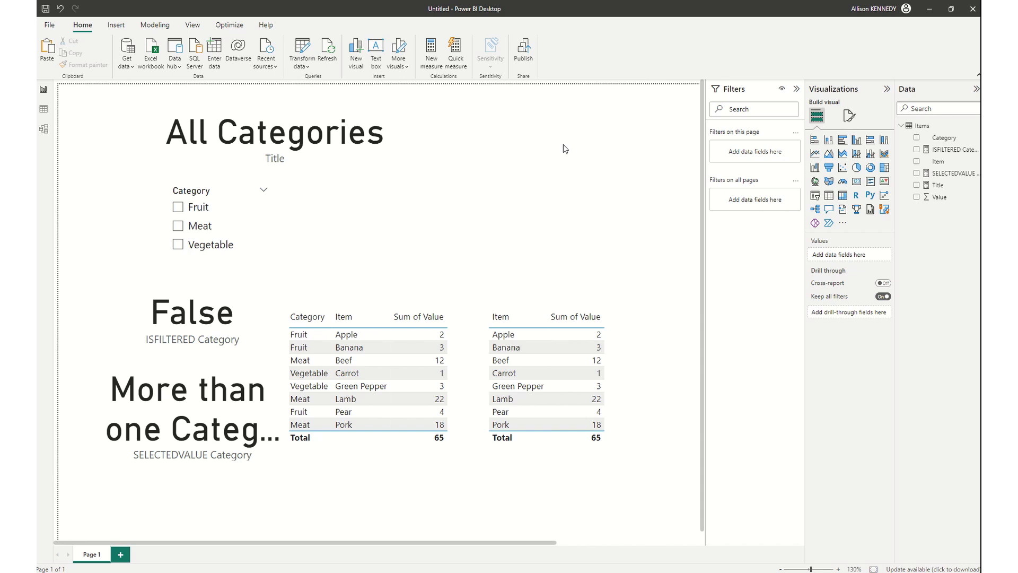
{"action": "left_click", "coordinate": [204, 193]}
{"action": "left_click_drag", "start_coordinate": [204, 193], "coordinate": [124, 194]}
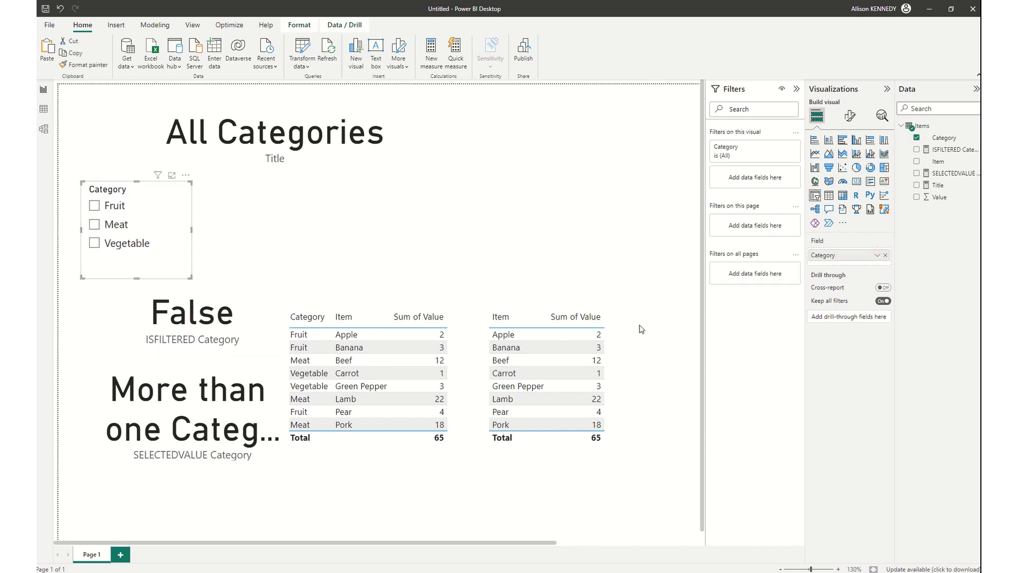
Step: Test cross-filtering from the item table by selecting Apple, Banana, Beef, Carrot, Green Pepper and Lamb in turn
{"action": "left_click", "coordinate": [508, 338]}
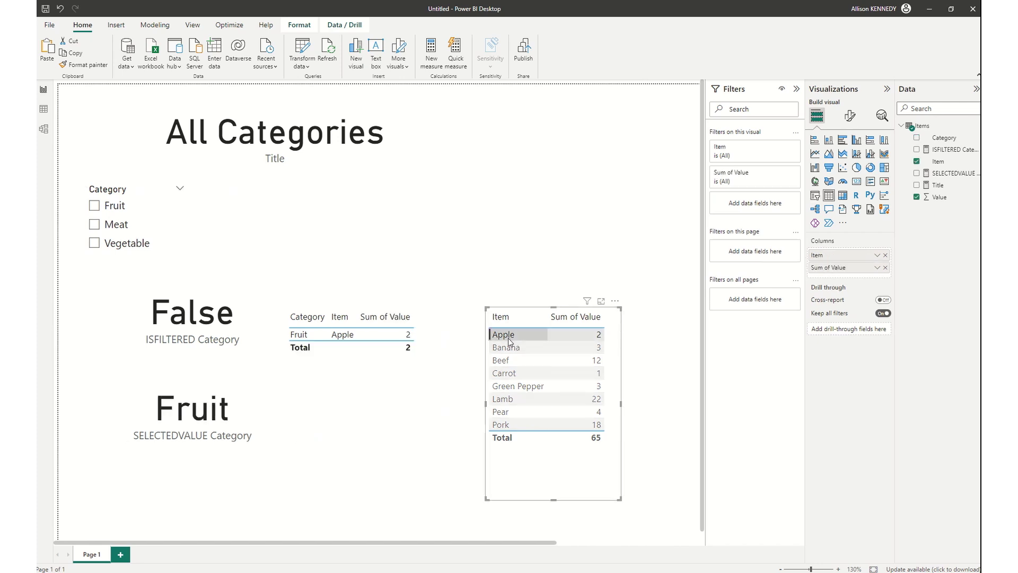
{"action": "left_click", "coordinate": [509, 345]}
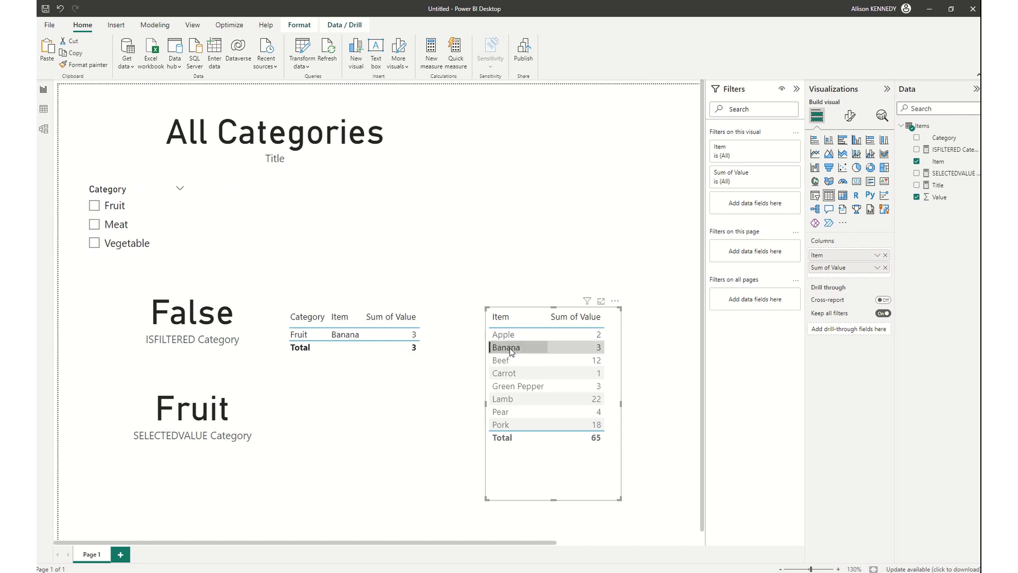
{"action": "left_click", "coordinate": [512, 361]}
{"action": "left_click", "coordinate": [511, 372]}
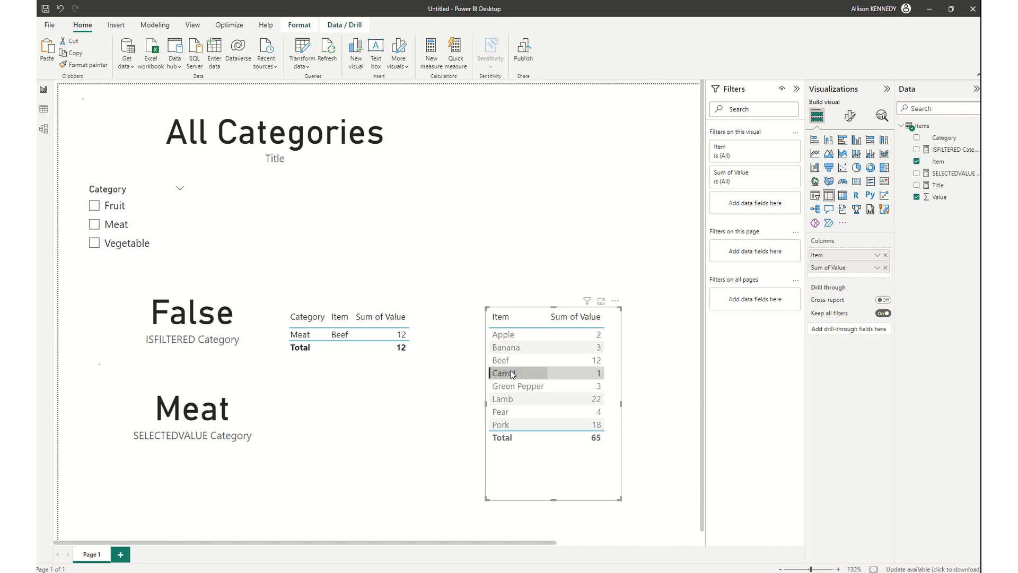
{"action": "left_click", "coordinate": [512, 385]}
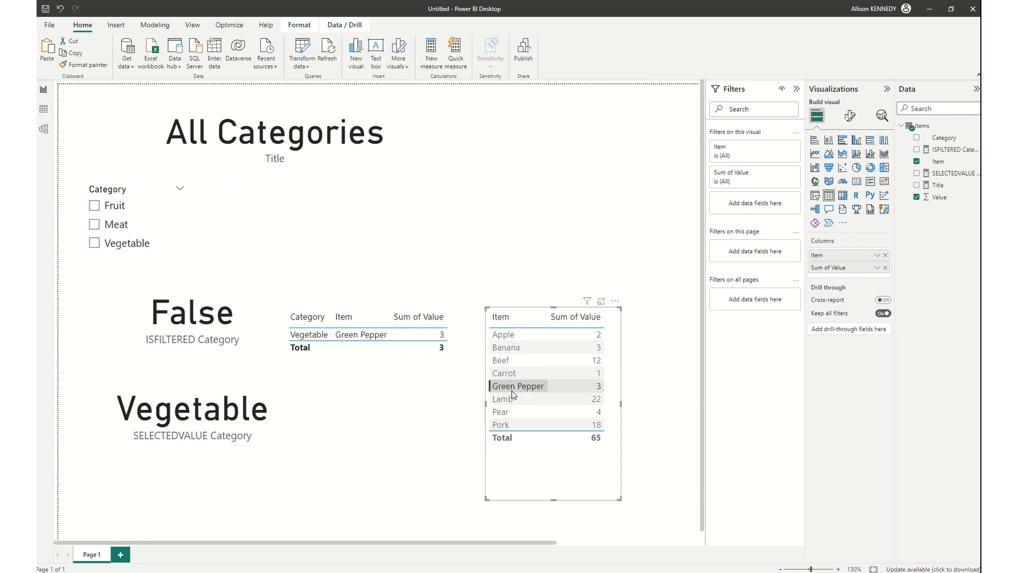
{"action": "left_click", "coordinate": [512, 398]}
{"action": "left_click", "coordinate": [513, 398]}
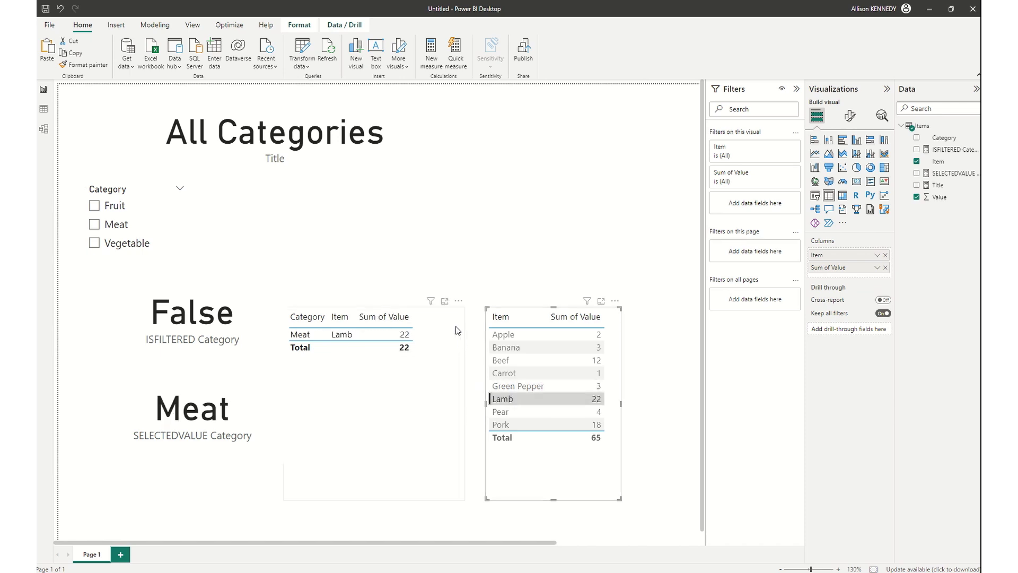
Step: Remove Item from the table with the Category column and convert that table to a stacked column chart
{"action": "left_click", "coordinate": [456, 326]}
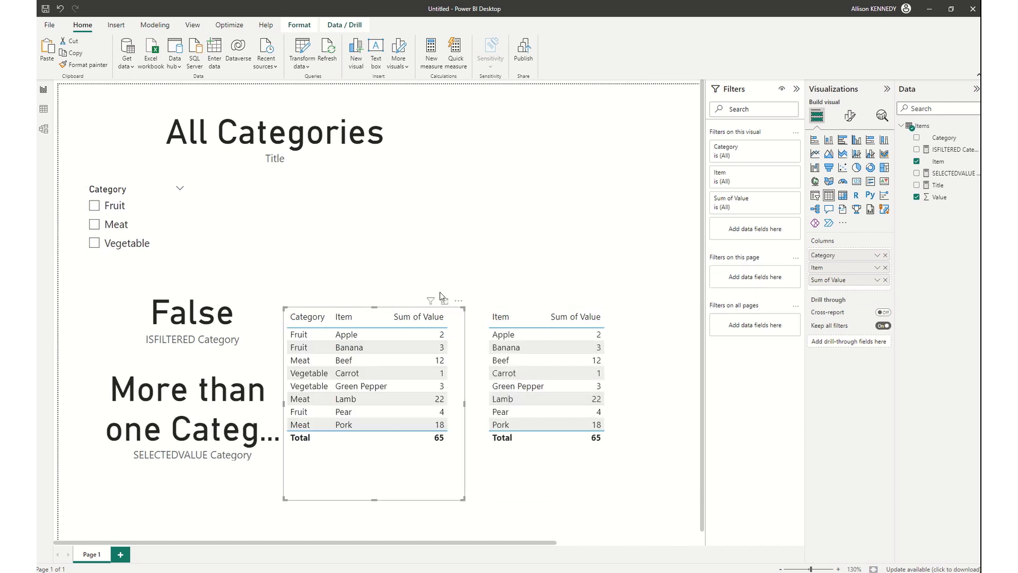
{"action": "left_click", "coordinate": [885, 267]}
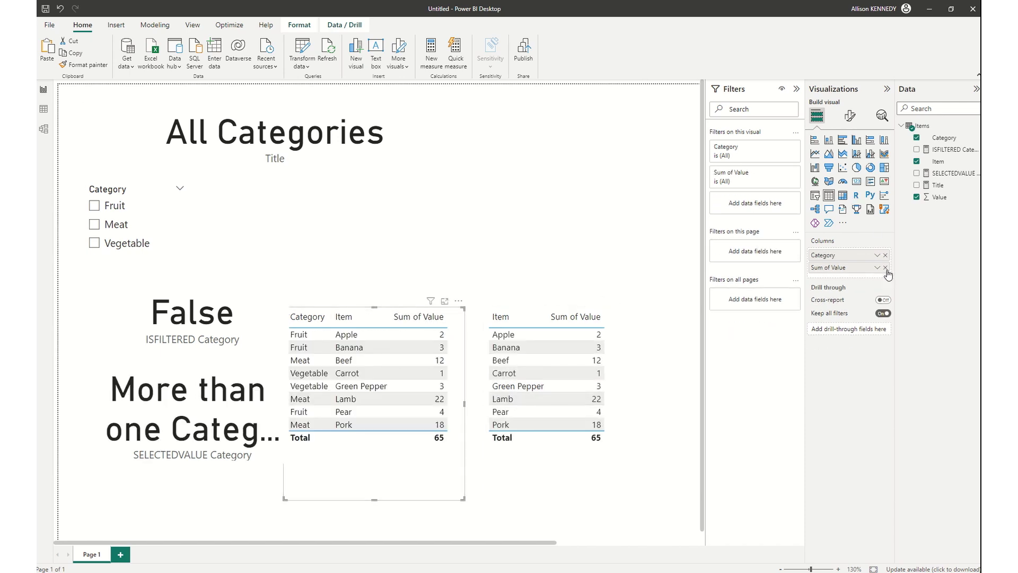
{"action": "left_click", "coordinate": [829, 140]}
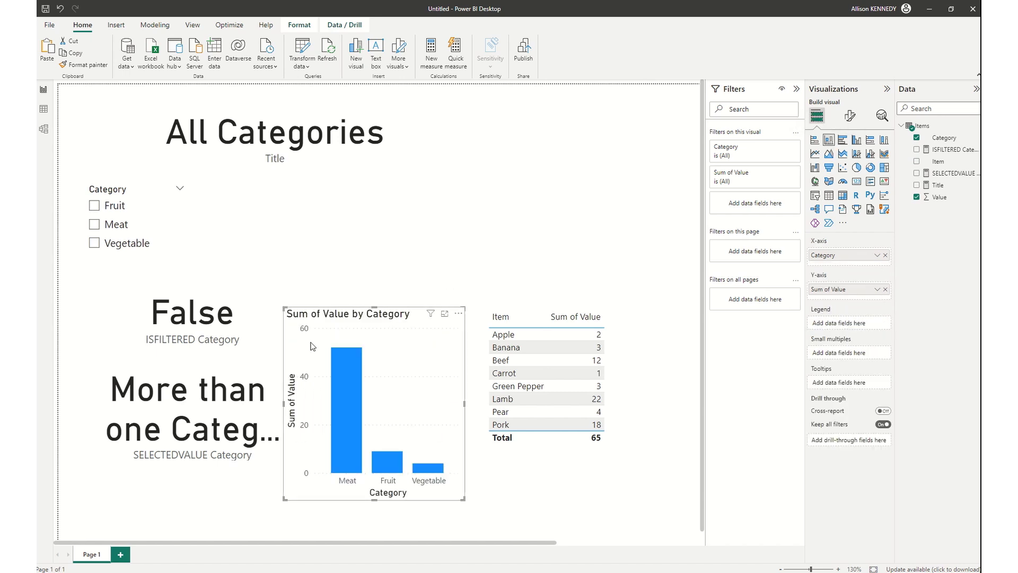
Step: Test cross-highlighting of the category chart by selecting Banana, Beef, Green Pepper, Lamb and Pear in the item table
{"action": "left_click", "coordinate": [533, 345]}
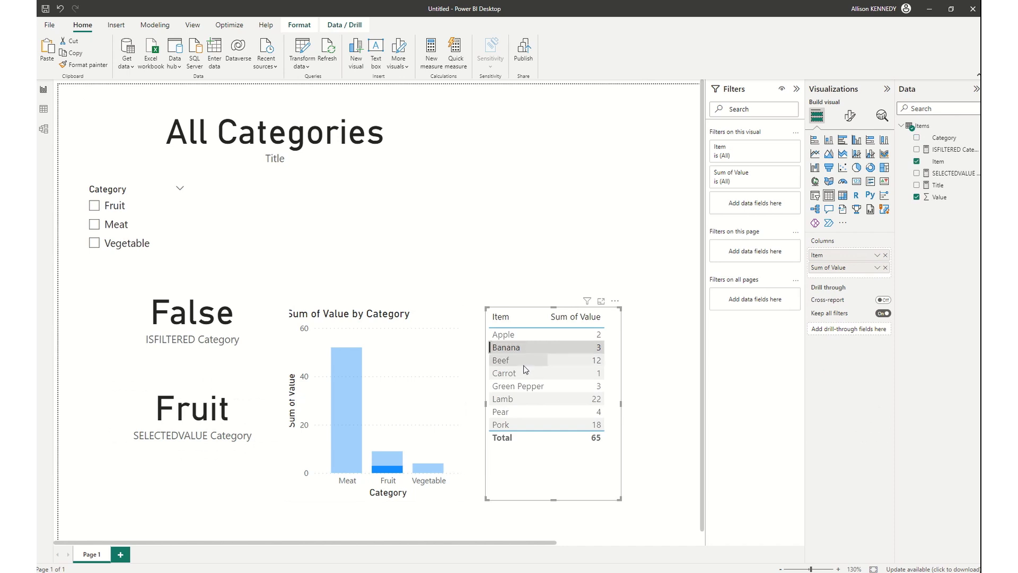
{"action": "left_click", "coordinate": [524, 364]}
{"action": "left_click", "coordinate": [522, 389]}
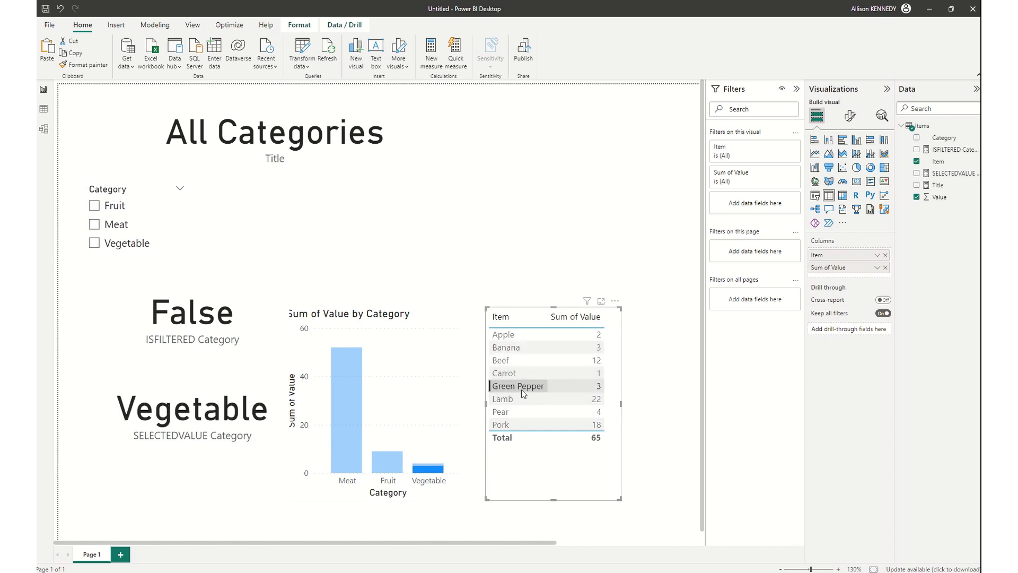
{"action": "left_click", "coordinate": [523, 399]}
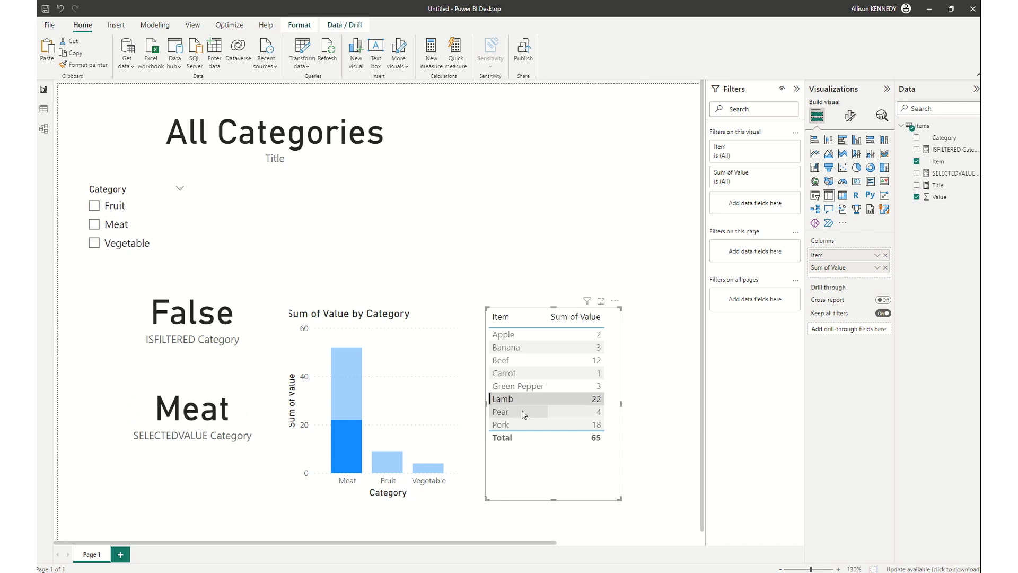
{"action": "left_click", "coordinate": [524, 412]}
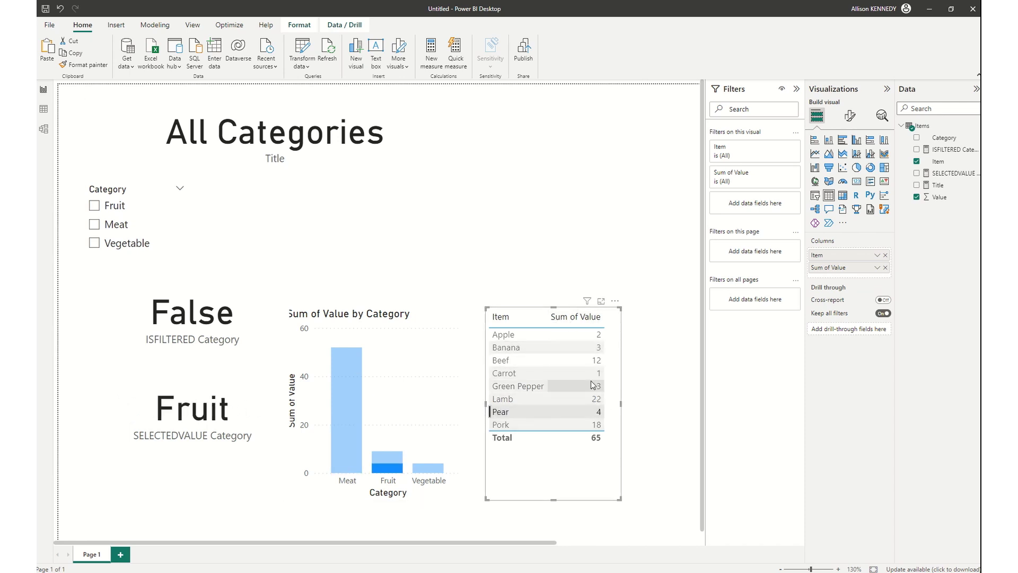
Step: Select Apple in the item table and store the Title measure's existing IF expression in a variable named _Cat
{"action": "left_click", "coordinate": [506, 335]}
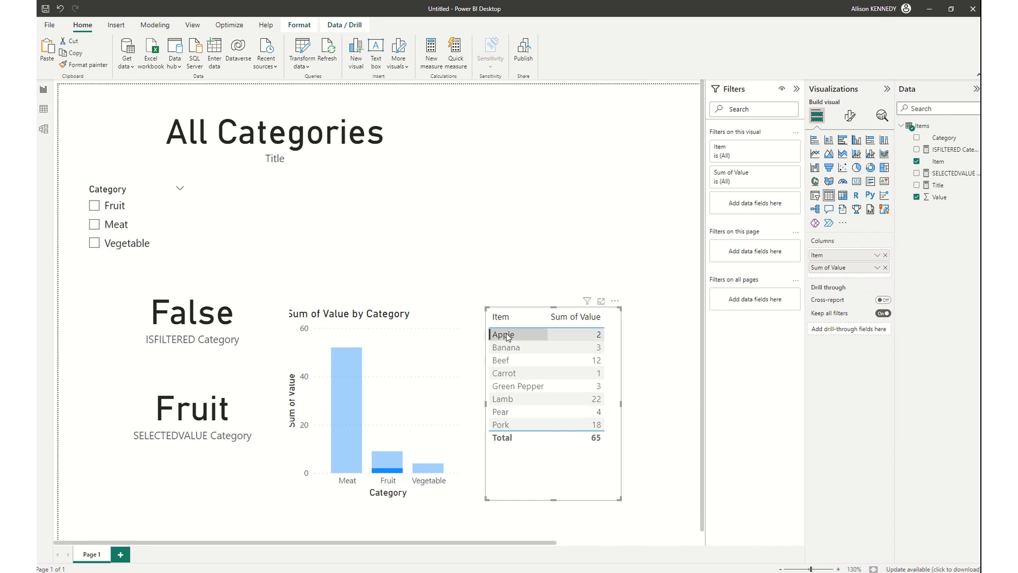
{"action": "left_click", "coordinate": [937, 185]}
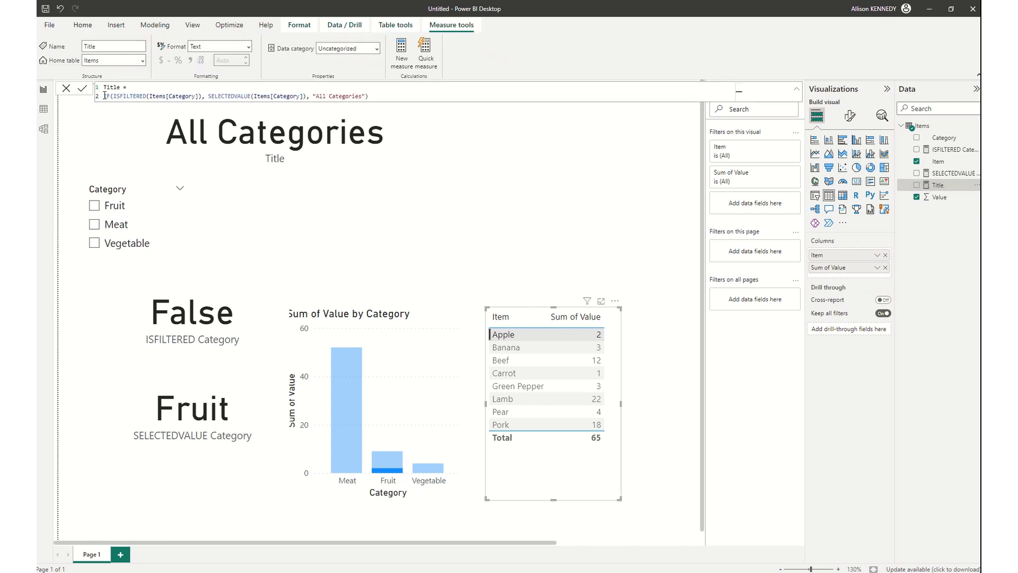
{"action": "left_click_drag", "start_coordinate": [104, 96], "coordinate": [112, 97]}
{"action": "type", "text": "VAR "}
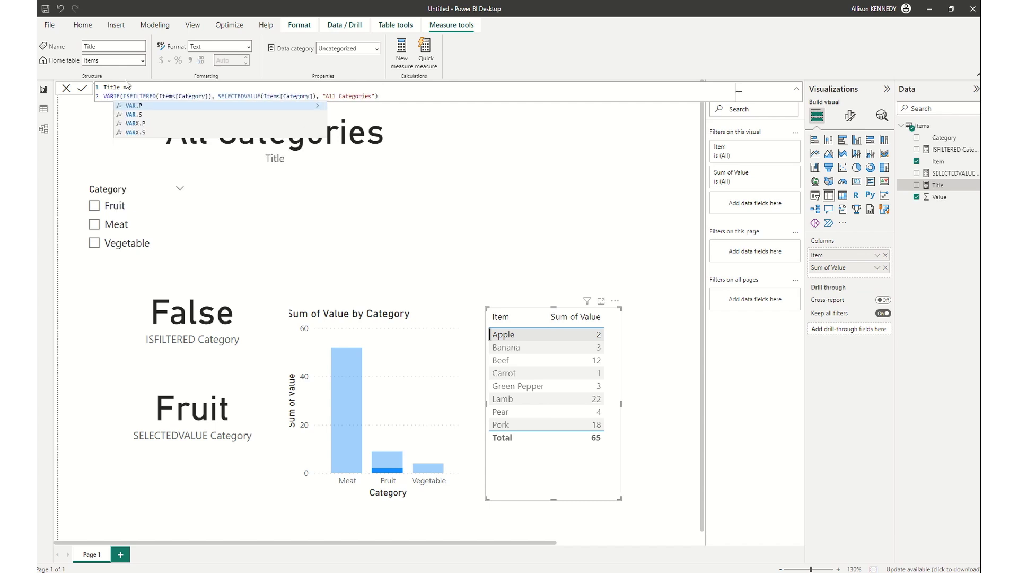
{"action": "type", "text": "_"}
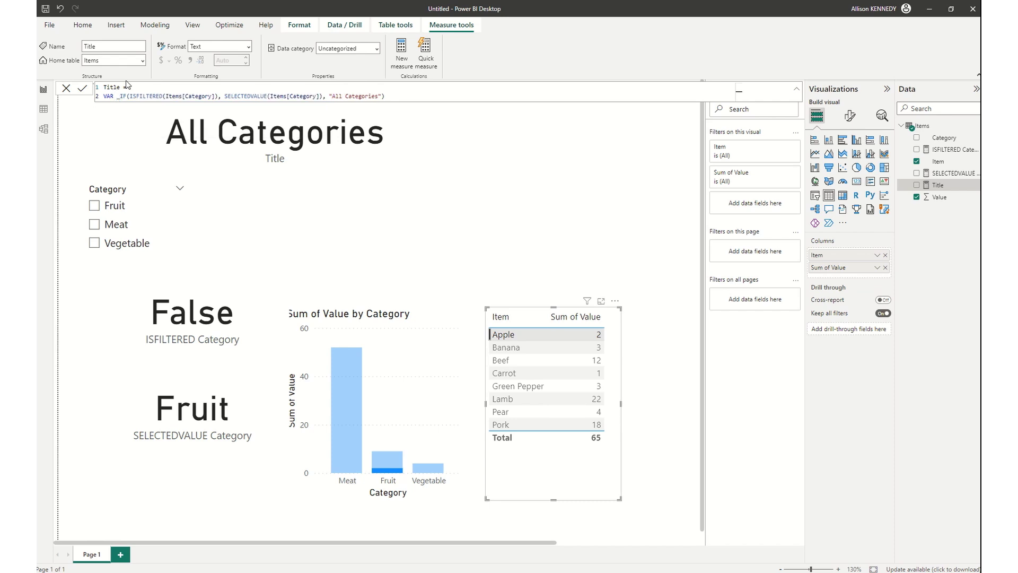
{"action": "type", "text": "Cat "}
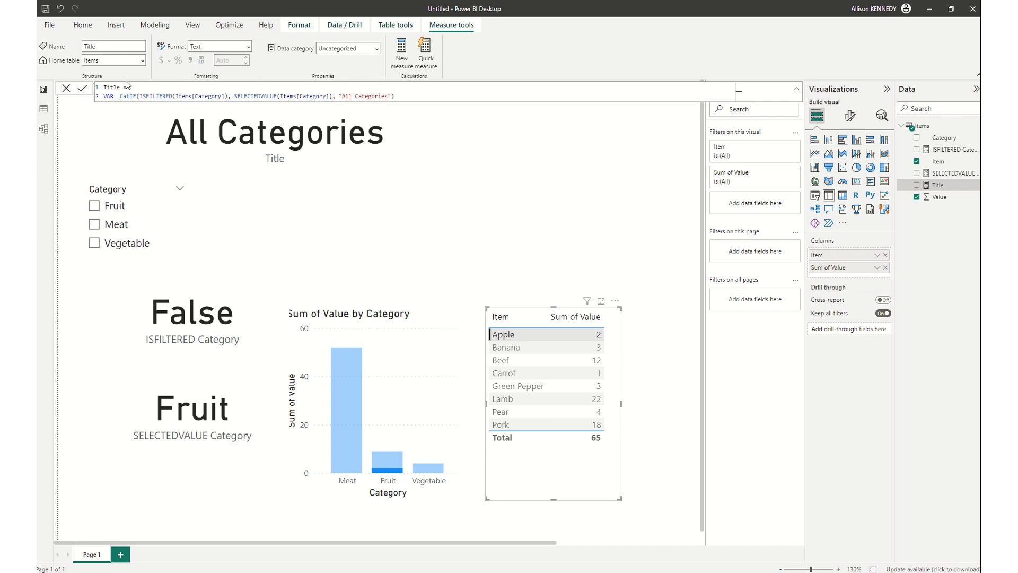
{"action": "type", "text": "="}
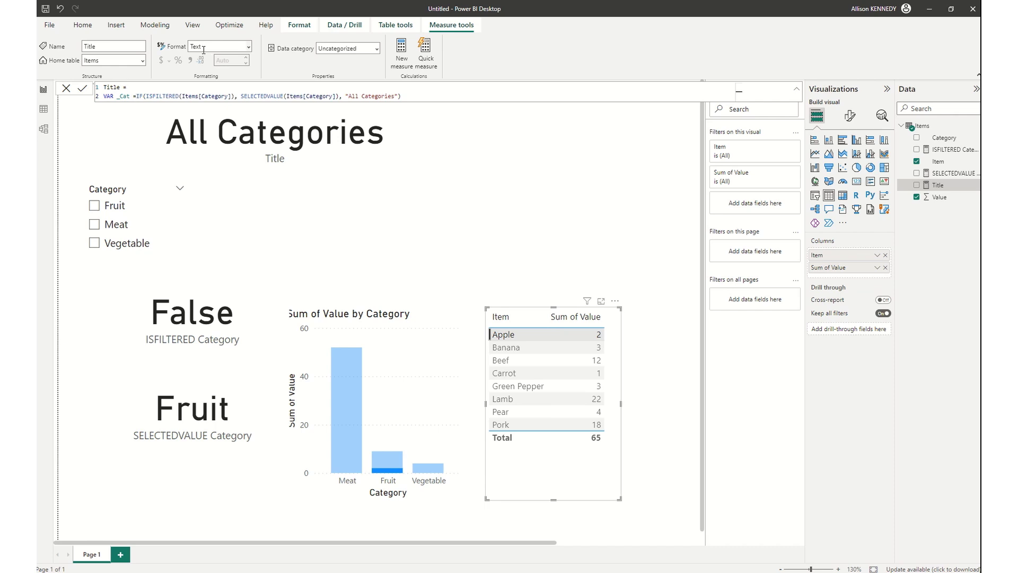
Step: Add a variable _Item to the Title measure, defined as CONCATENATEX(Items, Items[Item], " & ")
{"action": "left_click", "coordinate": [412, 96]}
{"action": "key", "text": "shift+Return"}
{"action": "type", "text": "VAR _Item = "}
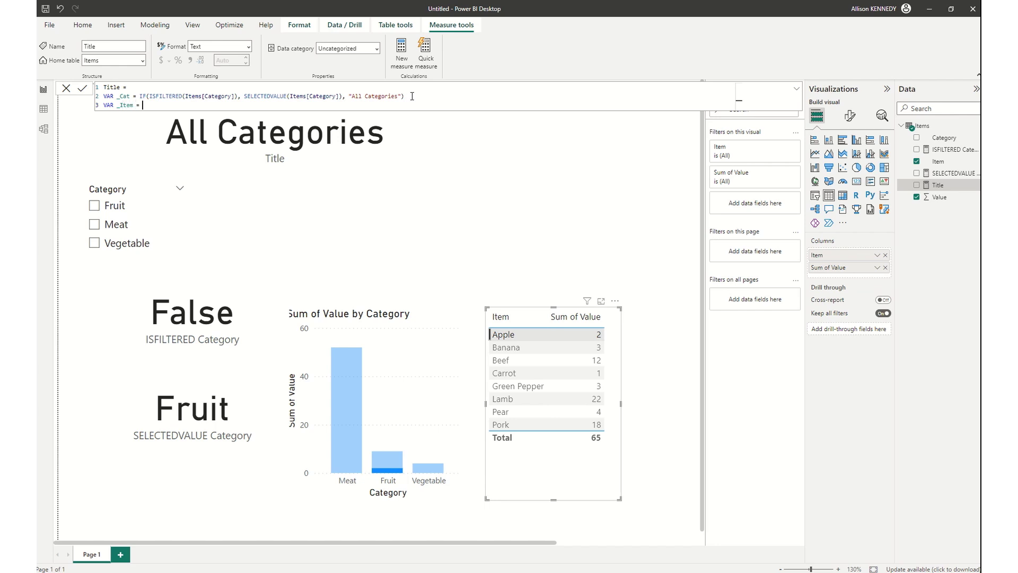
{"action": "type", "text": "con"}
{"action": "key", "text": "Down"}
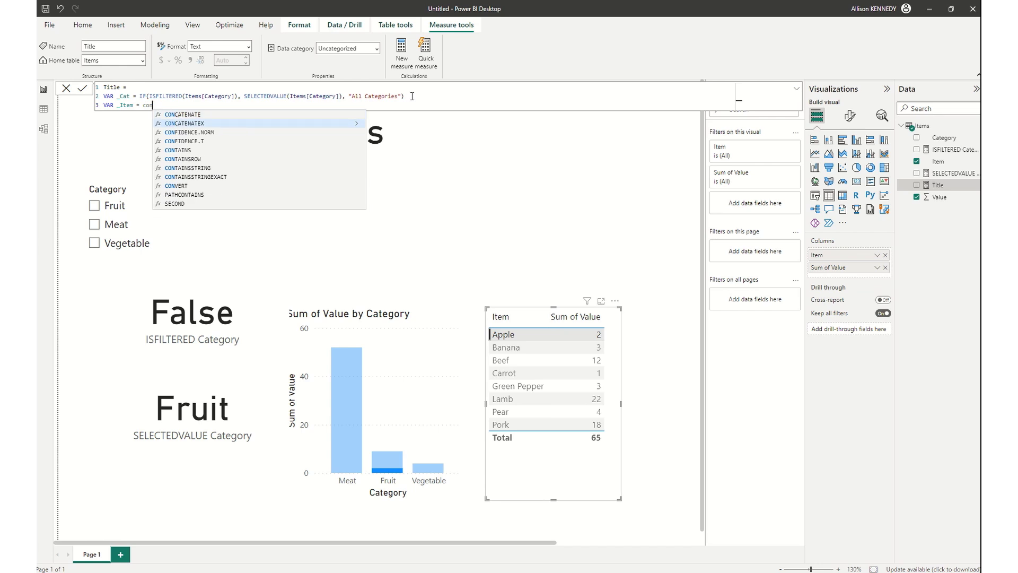
{"action": "key", "text": "Tab"}
{"action": "type", "text": "Items,"}
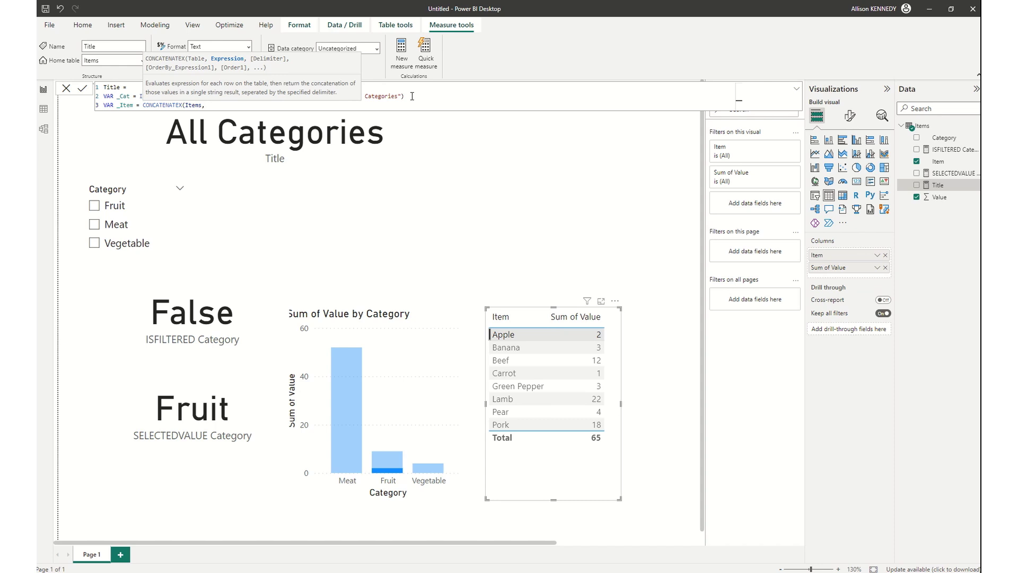
{"action": "type", "text": "it"}
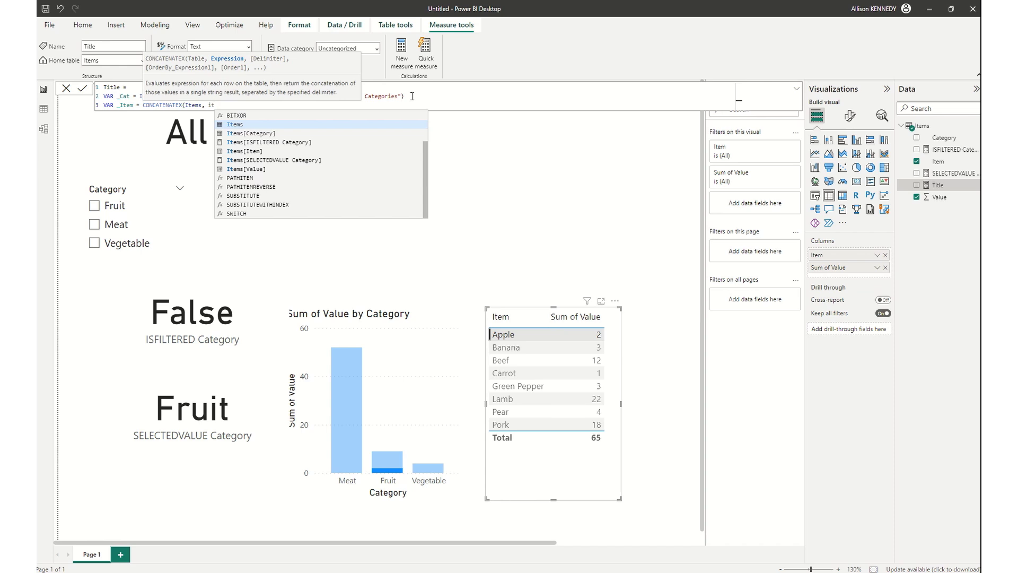
{"action": "key", "text": "Down"}
{"action": "key", "text": "Down"}
{"action": "key", "text": "Down"}
{"action": "key", "text": "Tab"}
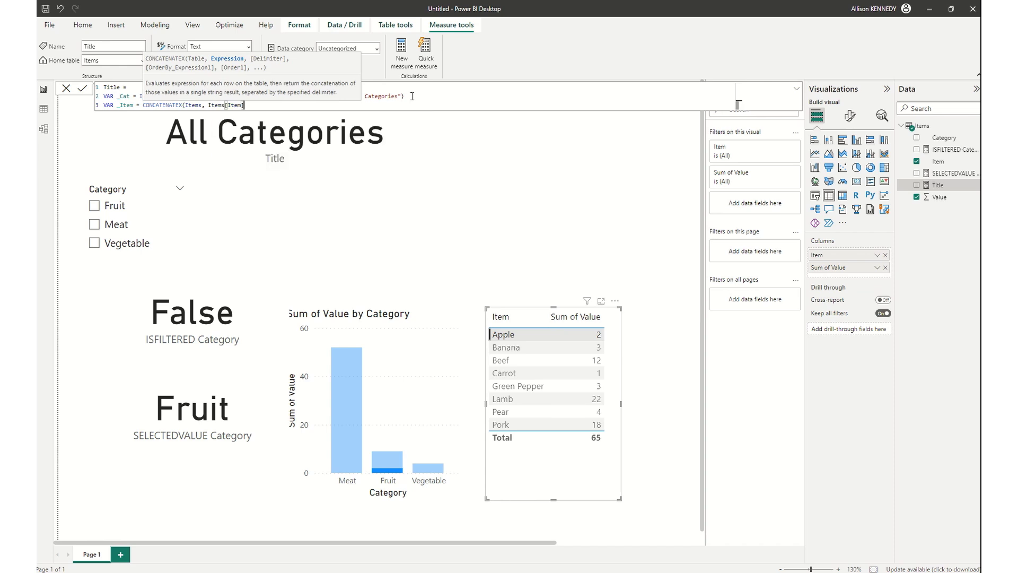
{"action": "type", "text": "\" & \")"}
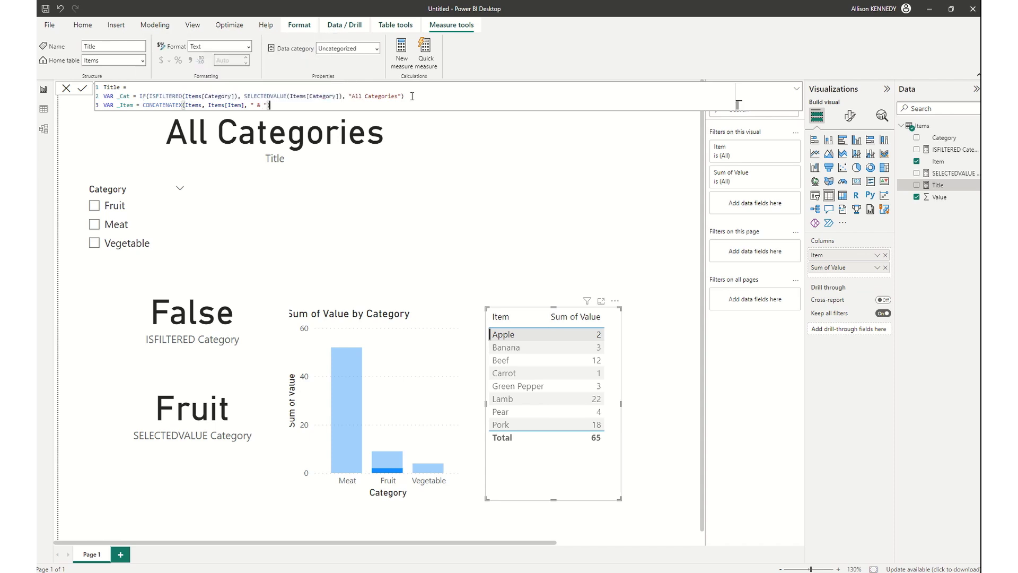
Step: Add a RETURN line to the Title measure, followed by an IF whose condition is ISFILTERED(Items[Item])
{"action": "key", "text": "shift+Return"}
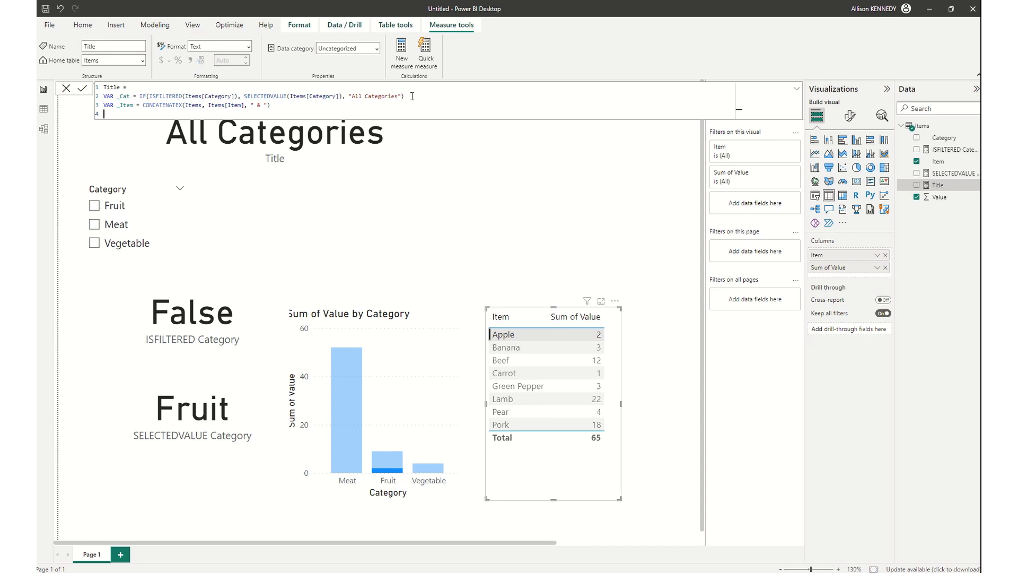
{"action": "type", "text": "RETURN"}
{"action": "key", "text": "shift+Return"}
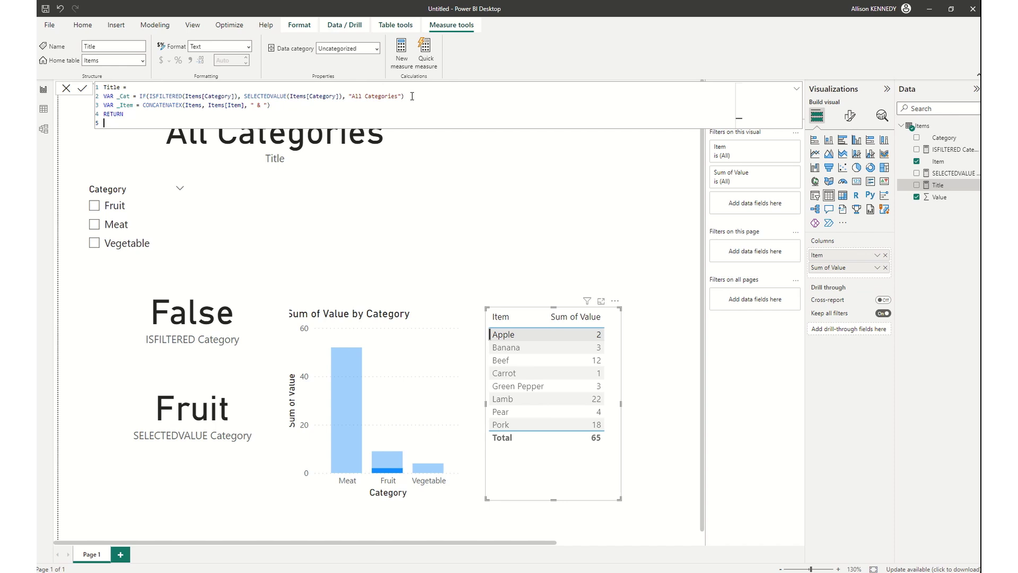
{"action": "type", "text": "IF( is"}
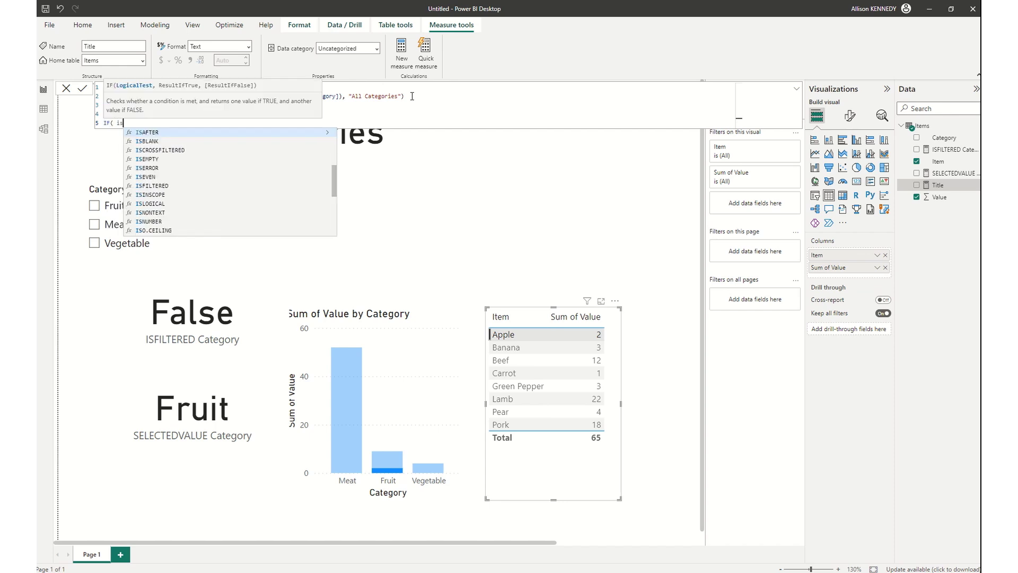
{"action": "type", "text": "filtered("}
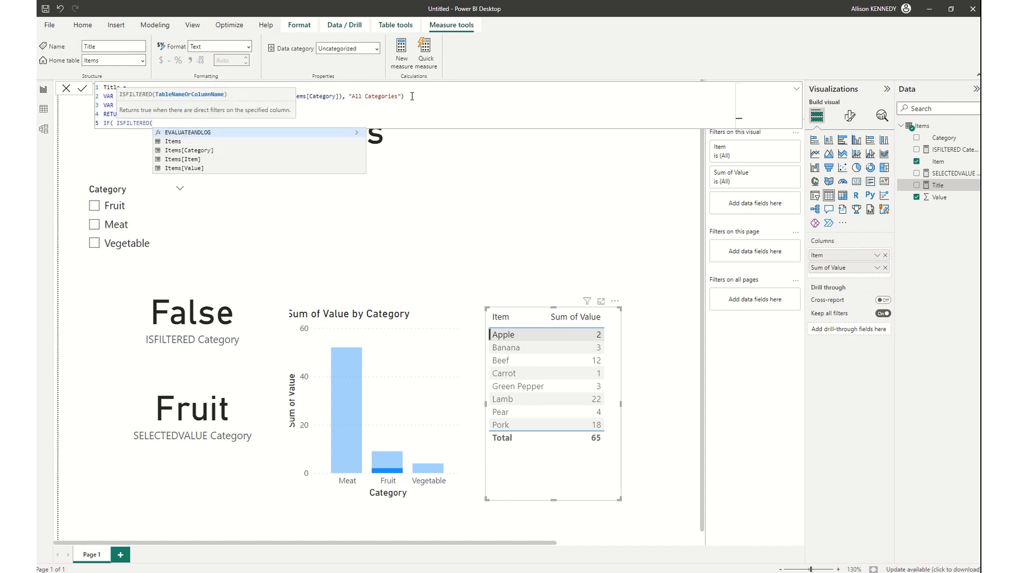
{"action": "key", "text": "Down"}
{"action": "key", "text": "Down"}
{"action": "key", "text": "Down"}
{"action": "key", "text": "Tab"}
{"action": "type", "text": ")"}
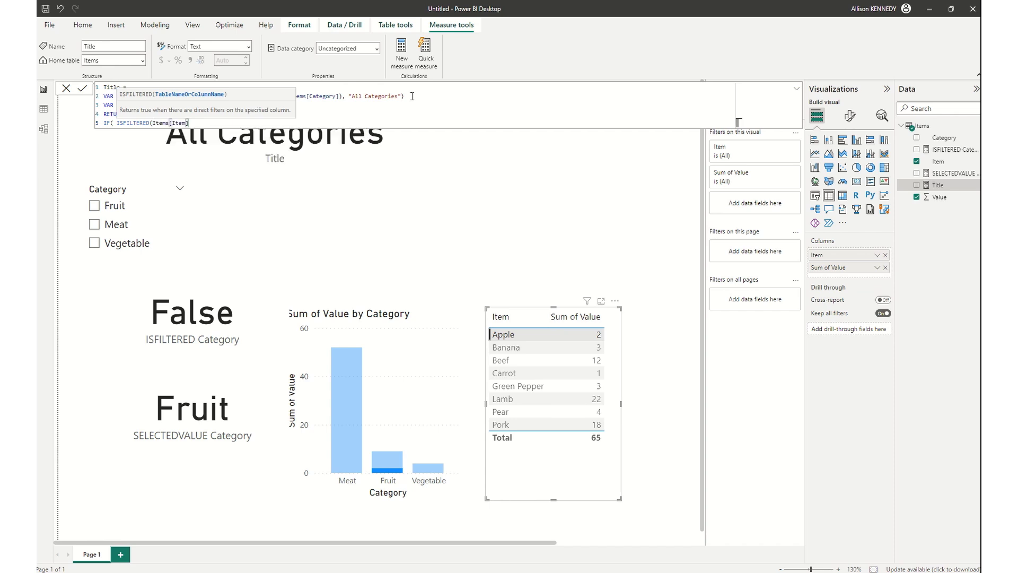
Step: Make the IF return _Item & " compared to " & _Cat when true and _Cat otherwise, and commit the Title measure
{"action": "type", "text": ", "}
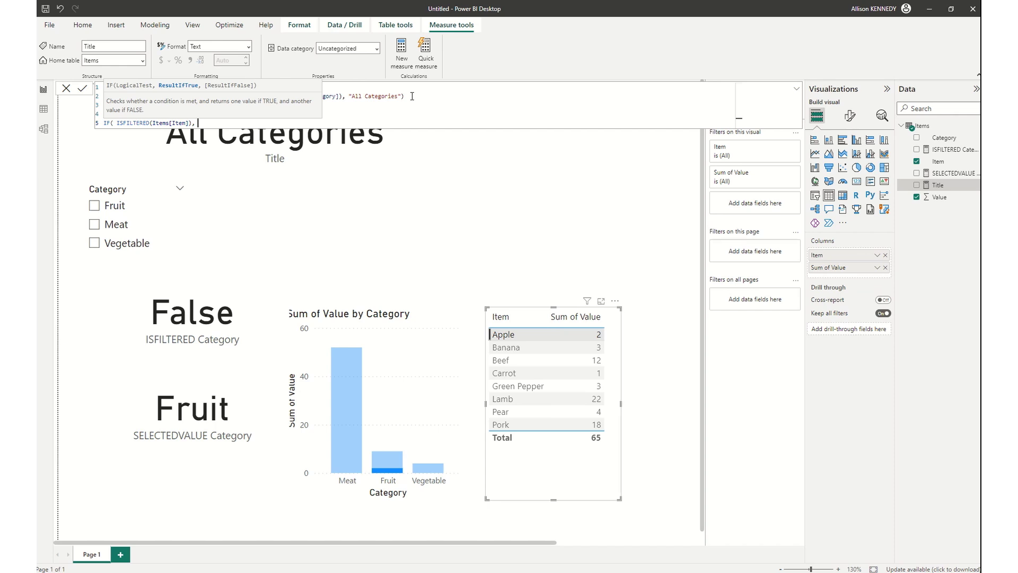
{"action": "type", "text": "_"}
{"action": "key", "text": "Down"}
{"action": "key", "text": "Tab"}
{"action": "type", "text": "& \" compared to \""}
{"action": "key", "text": "BackSpace"}
{"action": "type", "text": "& _"}
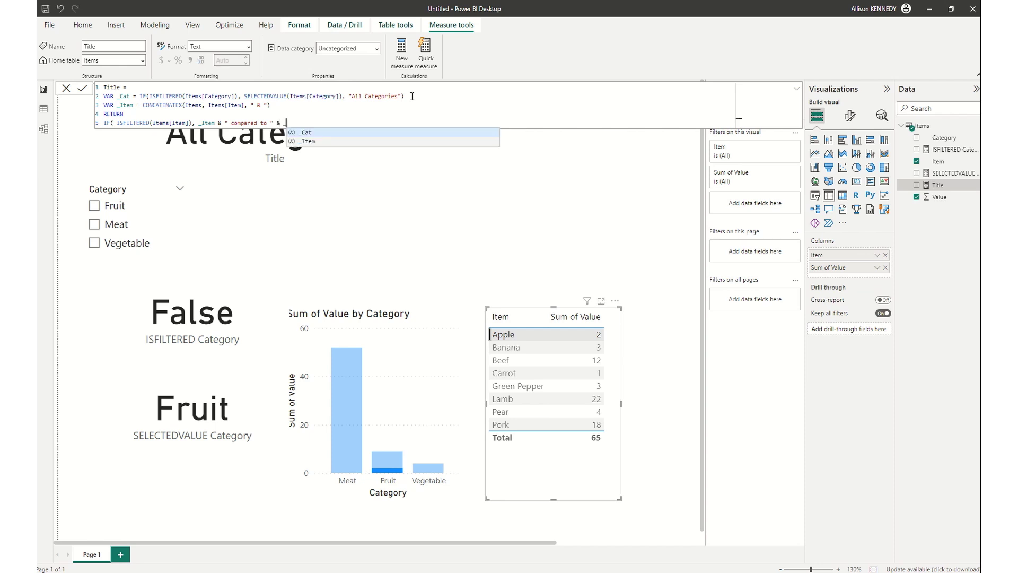
{"action": "key", "text": "Tab"}
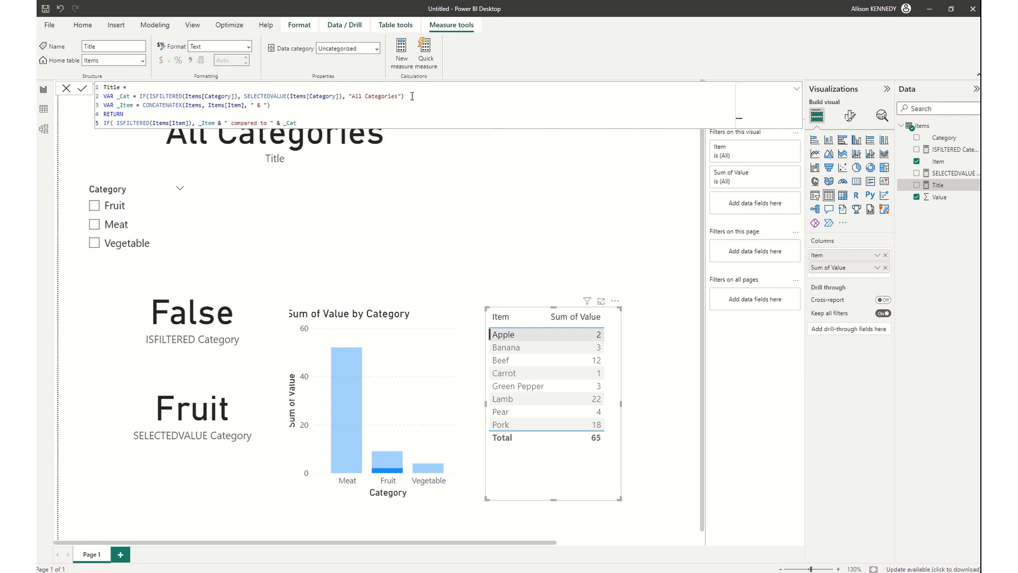
{"action": "type", "text": ", "}
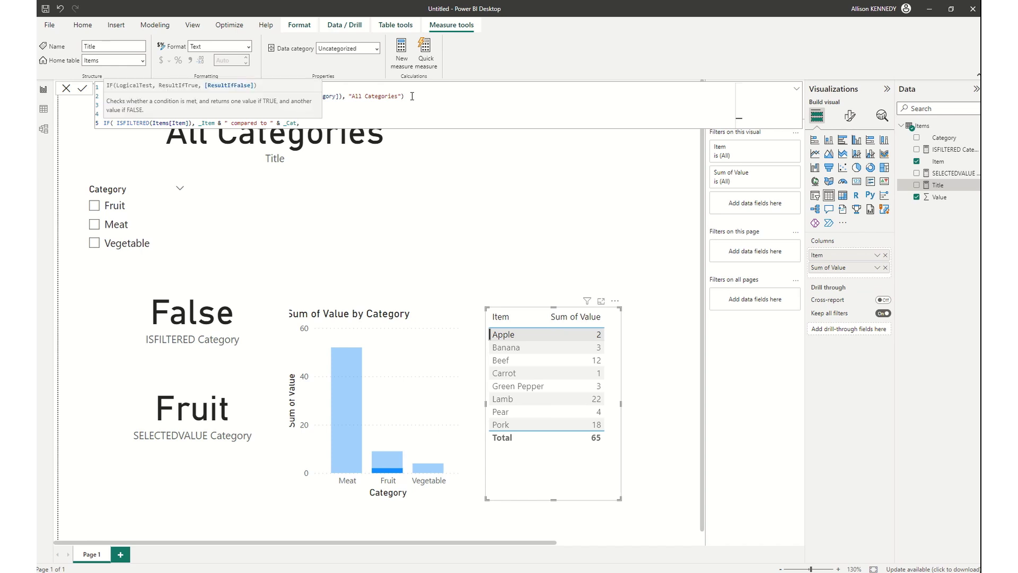
{"action": "type", "text": " _Cat)"}
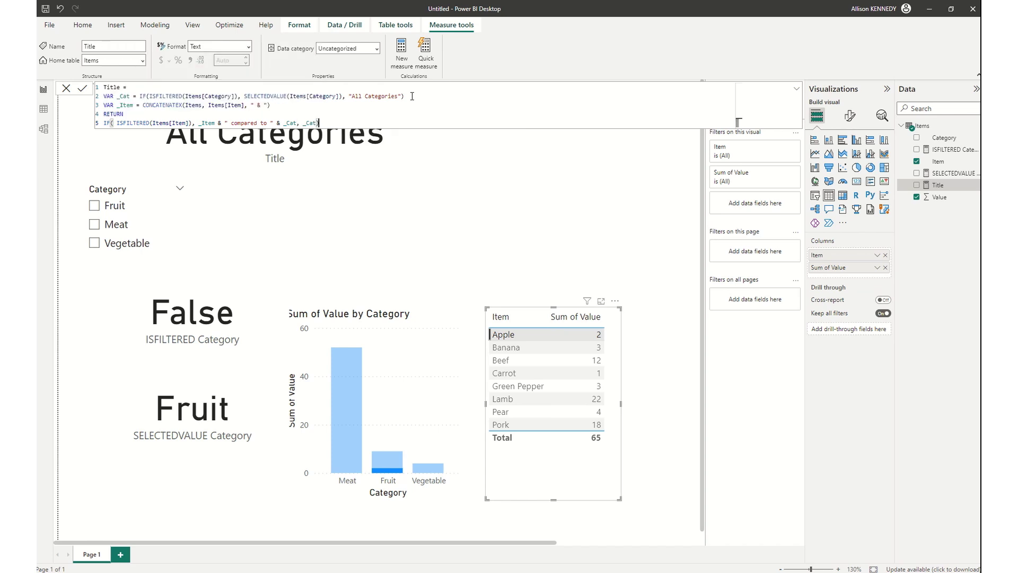
{"action": "key", "text": "Return"}
Step: Widen the Title card to nearly the full page width and test it by selecting and deselecting Banana in the item table
{"action": "left_click", "coordinate": [462, 160]}
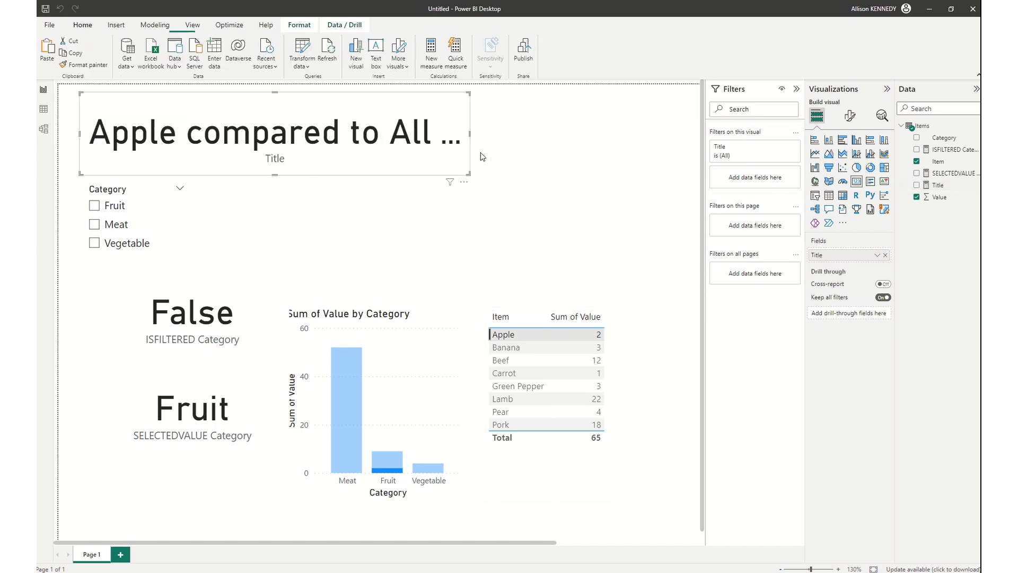
{"action": "left_click_drag", "start_coordinate": [469, 134], "coordinate": [684, 138]}
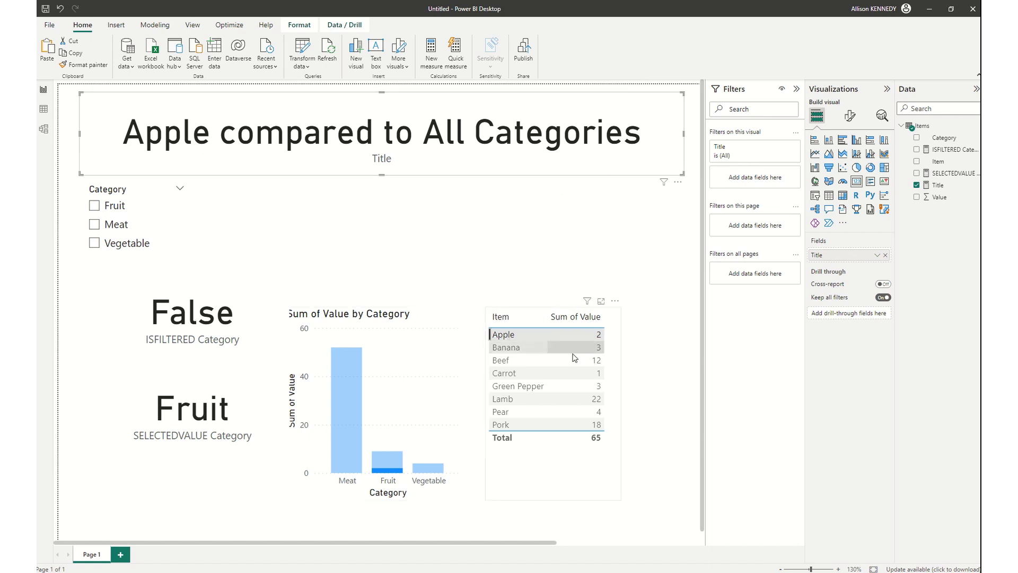
{"action": "left_click", "coordinate": [521, 348]}
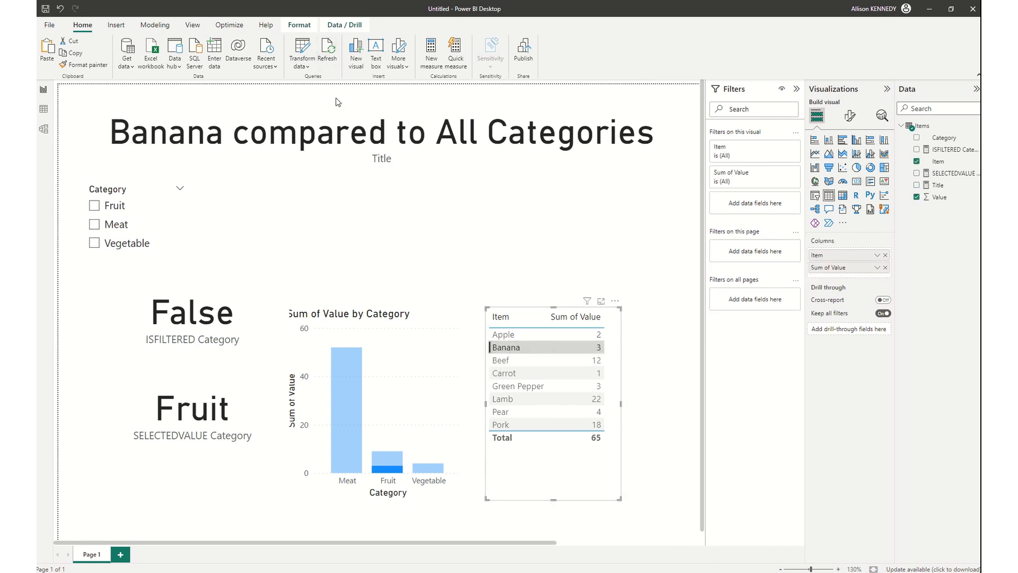
{"action": "left_click", "coordinate": [527, 349]}
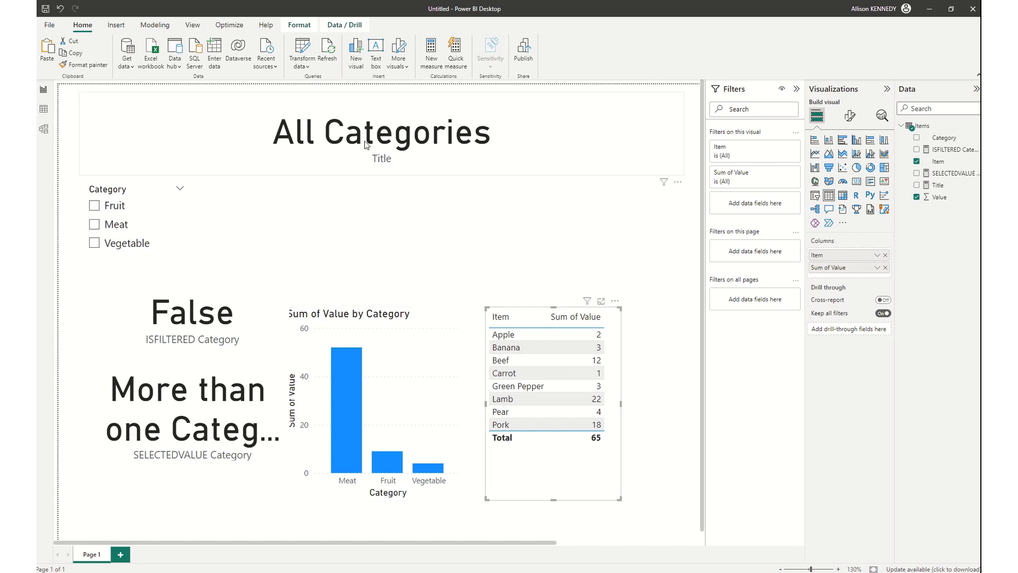
Step: Test the Title card with the Fruit slicer filter plus Apple and Banana, and with Beef after clearing the slicer
{"action": "left_click", "coordinate": [94, 206]}
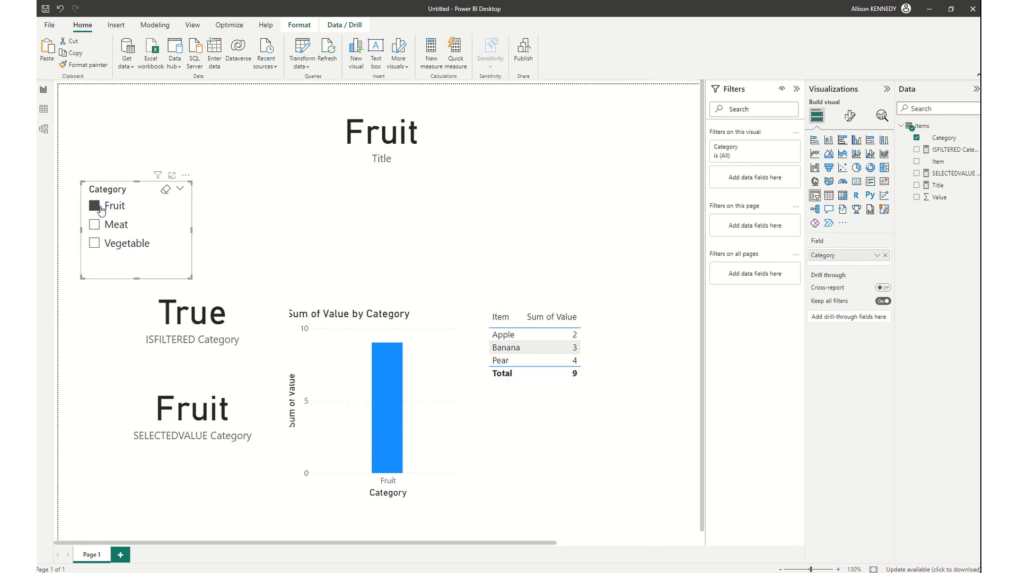
{"action": "left_click", "coordinate": [505, 338]}
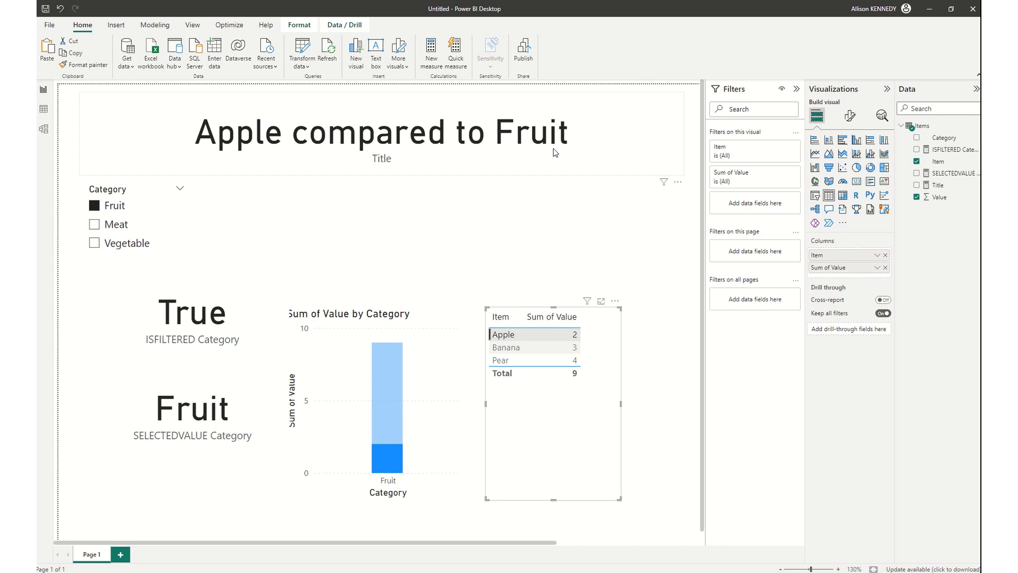
{"action": "left_click", "coordinate": [518, 347]}
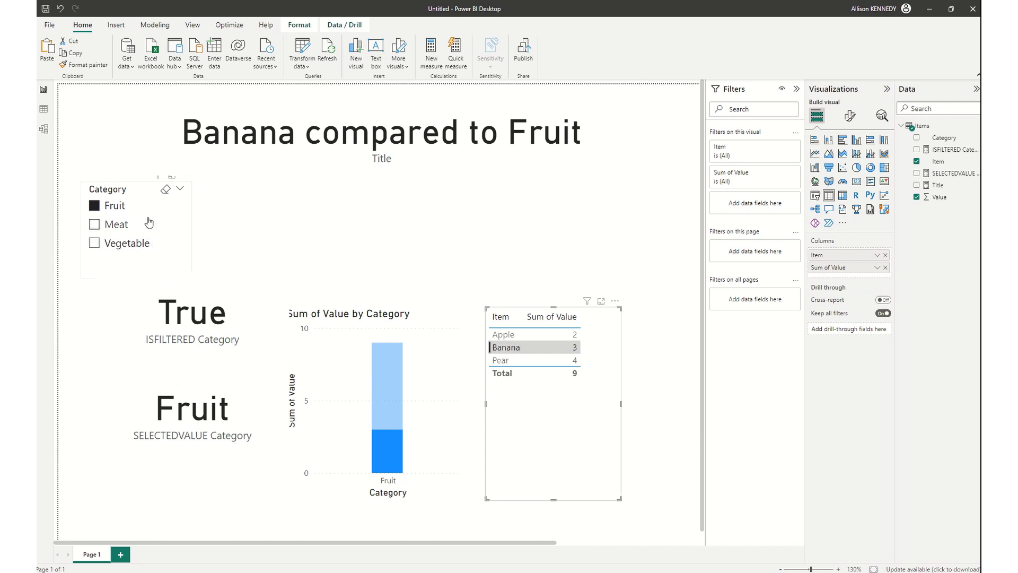
{"action": "left_click", "coordinate": [165, 192]}
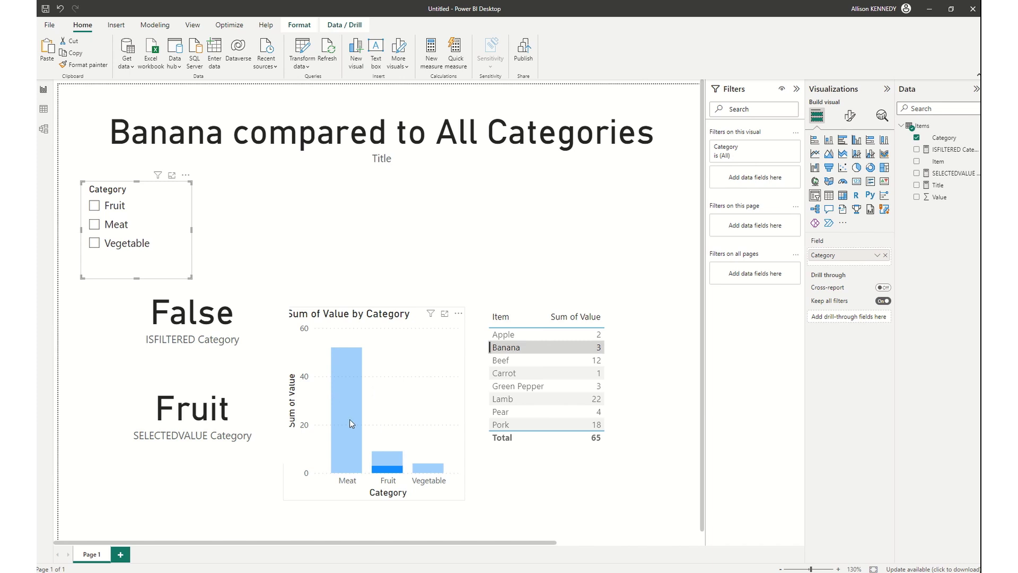
{"action": "left_click", "coordinate": [505, 363]}
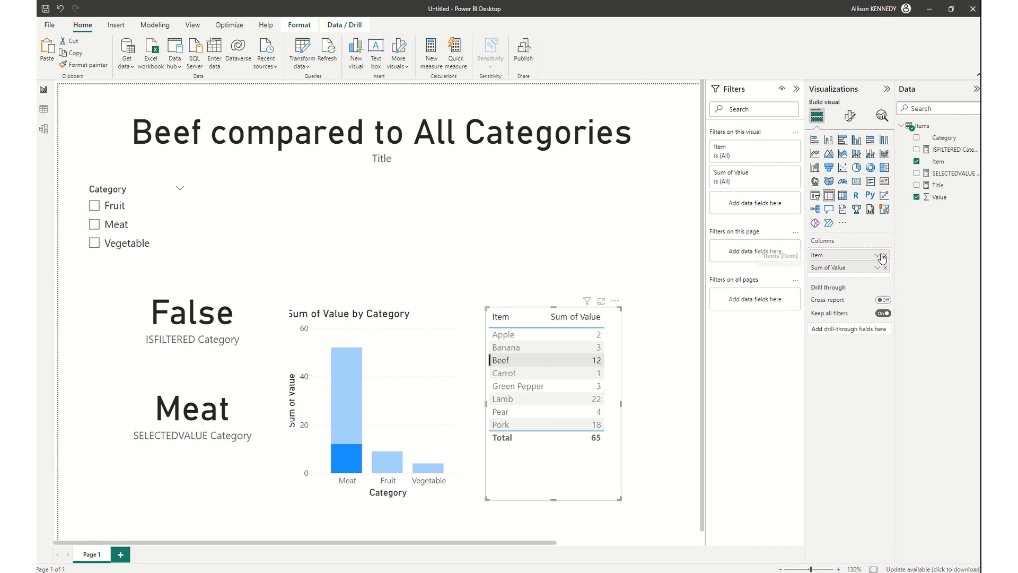
Step: Remove Category from the column chart's X-axis and inspect the remaining column's highlighted value
{"action": "left_click", "coordinate": [375, 317]}
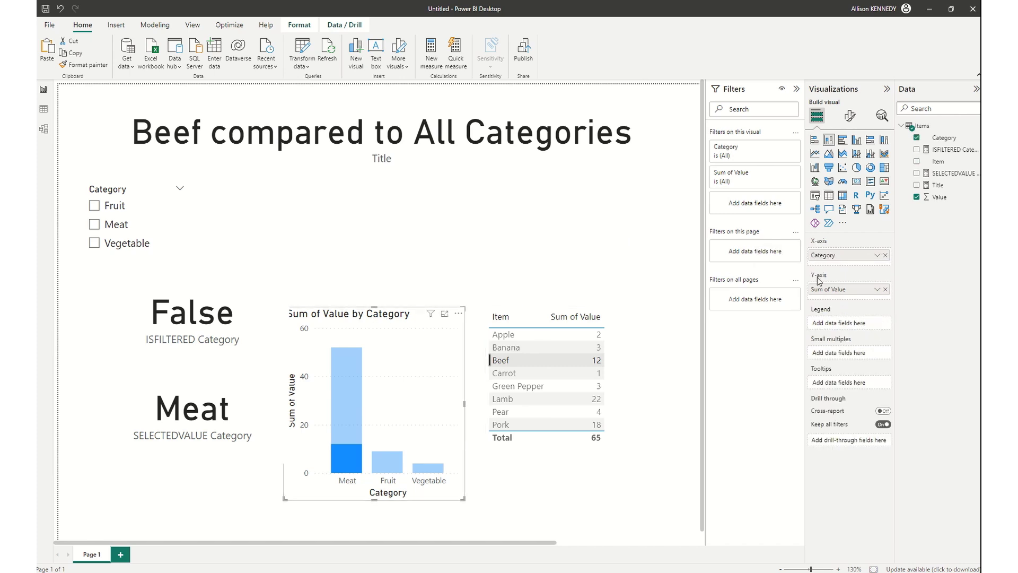
{"action": "left_click", "coordinate": [885, 262]}
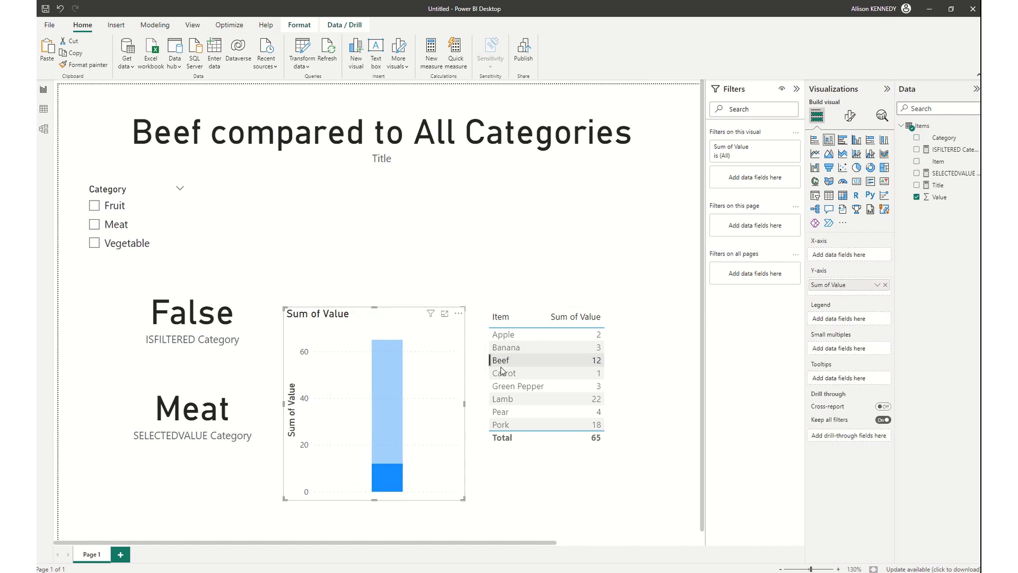
{"action": "mouse_move", "coordinate": [386, 483]}
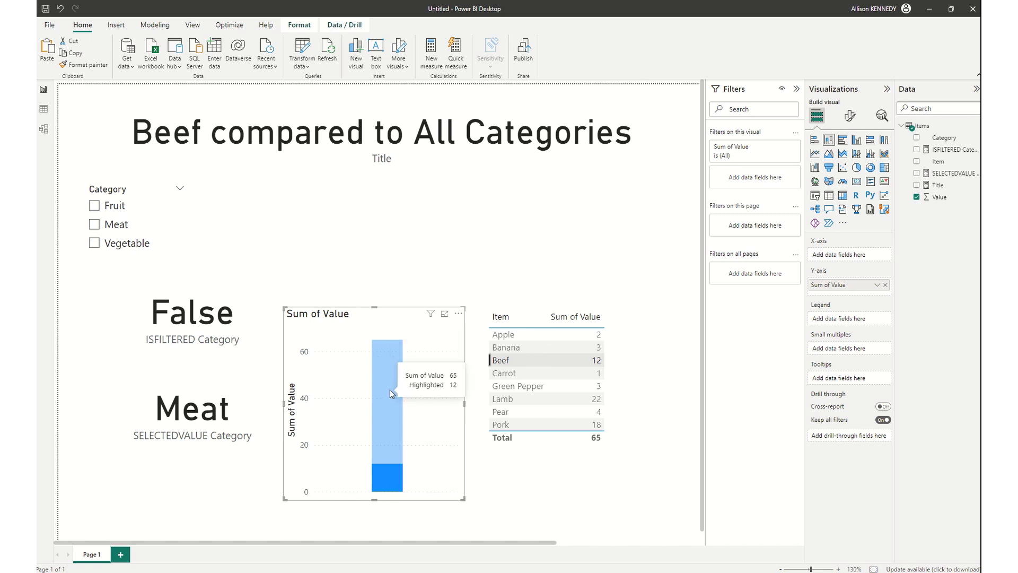
Step: Select Banana in the item table and review the formulas of the ISFILTERED Category and Title measures
{"action": "left_click", "coordinate": [503, 346]}
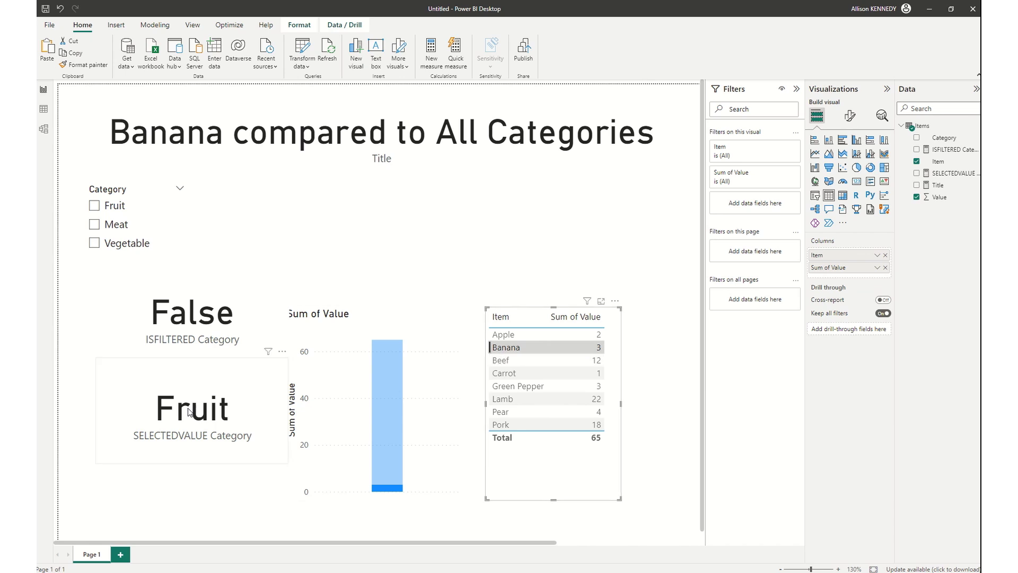
{"action": "left_click", "coordinate": [952, 150]}
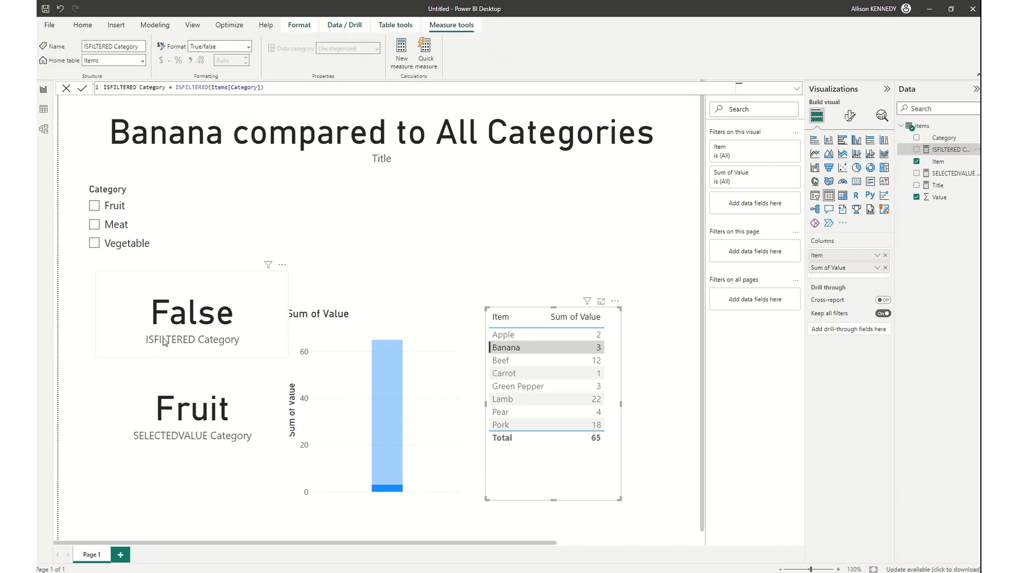
{"action": "left_click", "coordinate": [937, 186]}
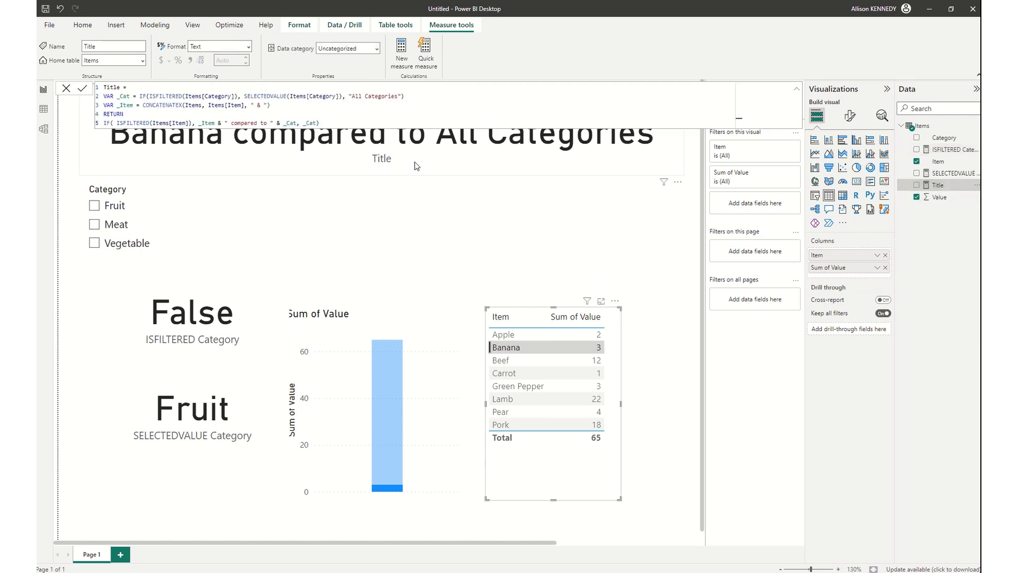